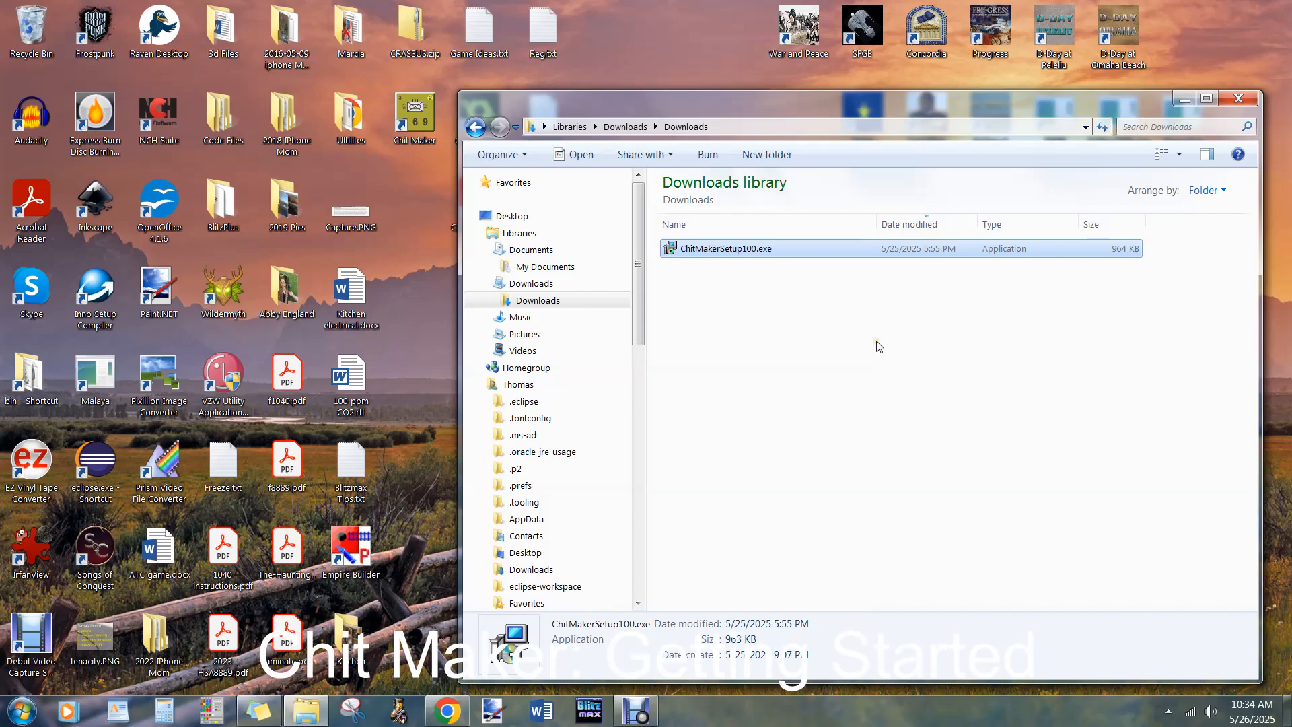
- Install Chit Maker from ChitMakerSetup100.exe with the default folders and a desktop icon, launch it, and dismiss its about message
double_click(740, 251)
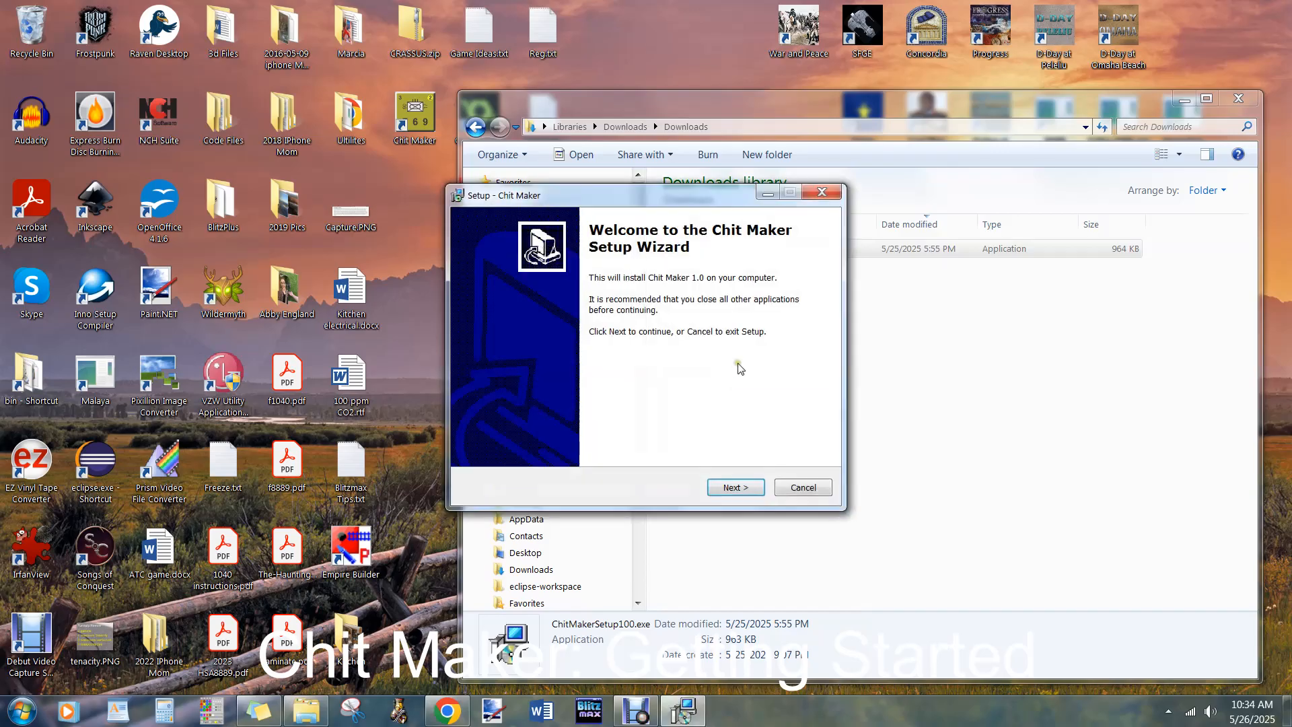
click(735, 489)
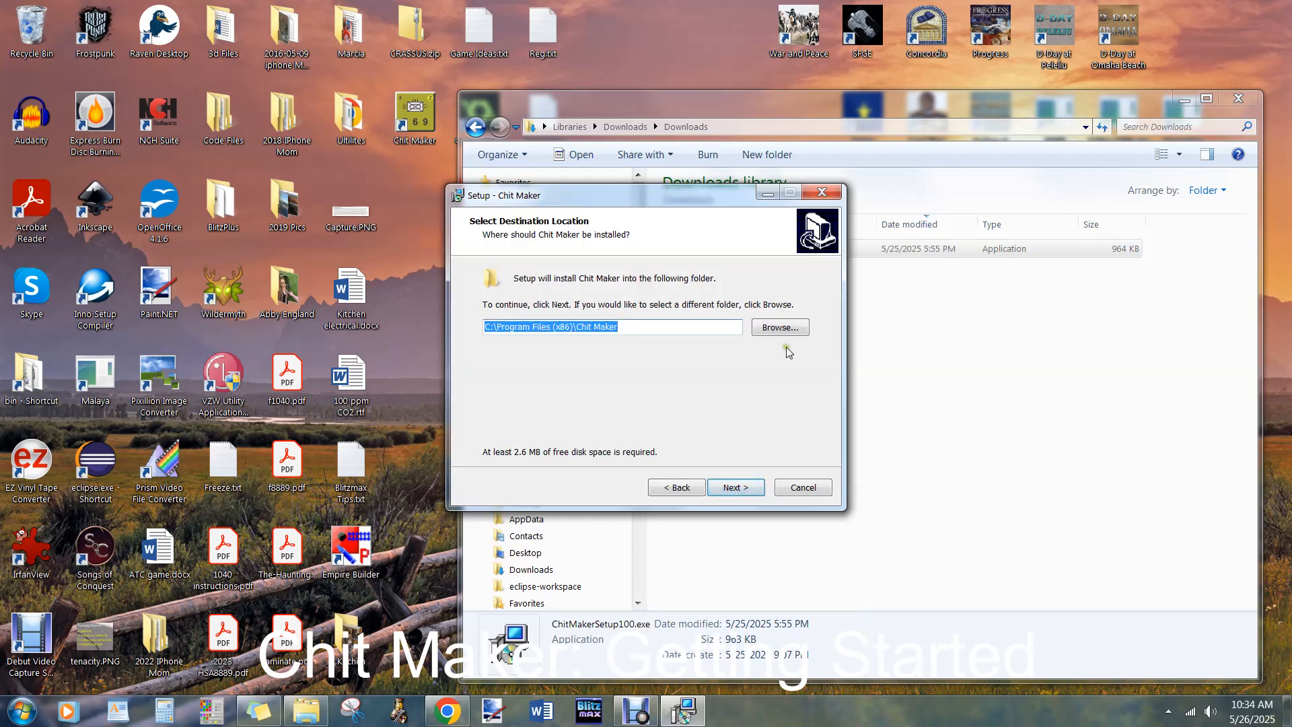
click(734, 490)
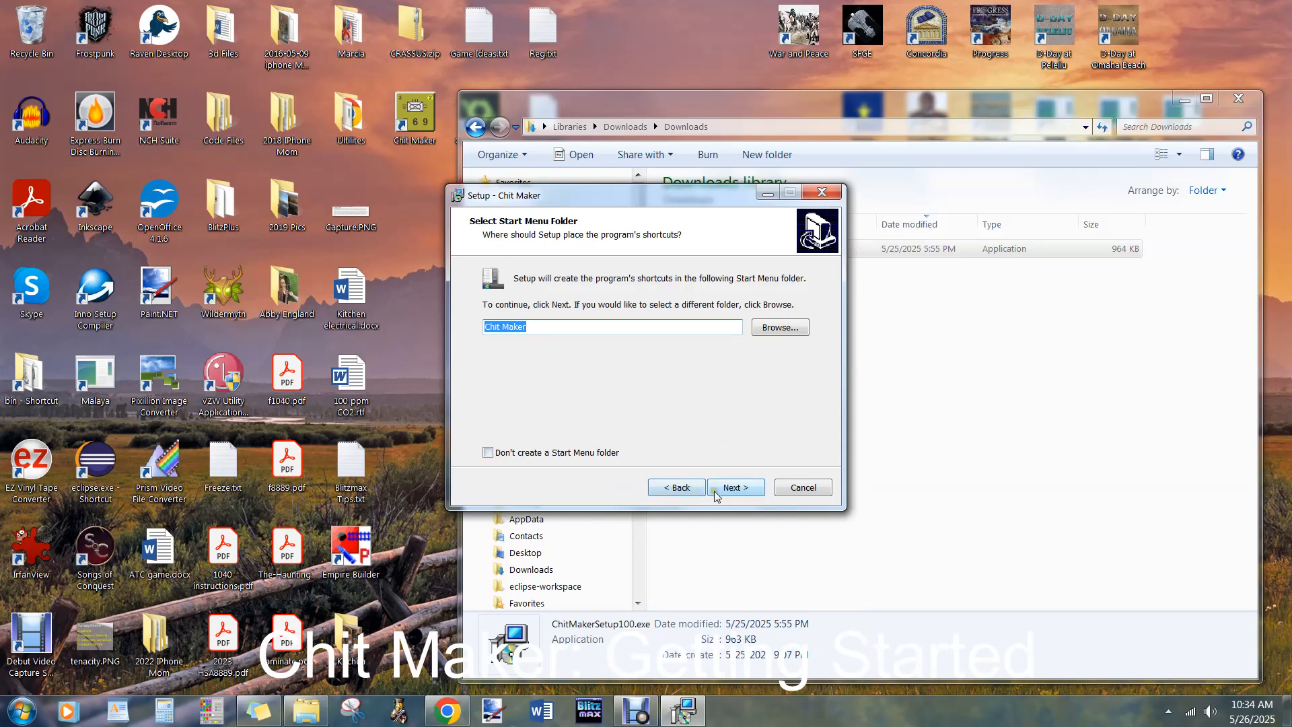
click(739, 493)
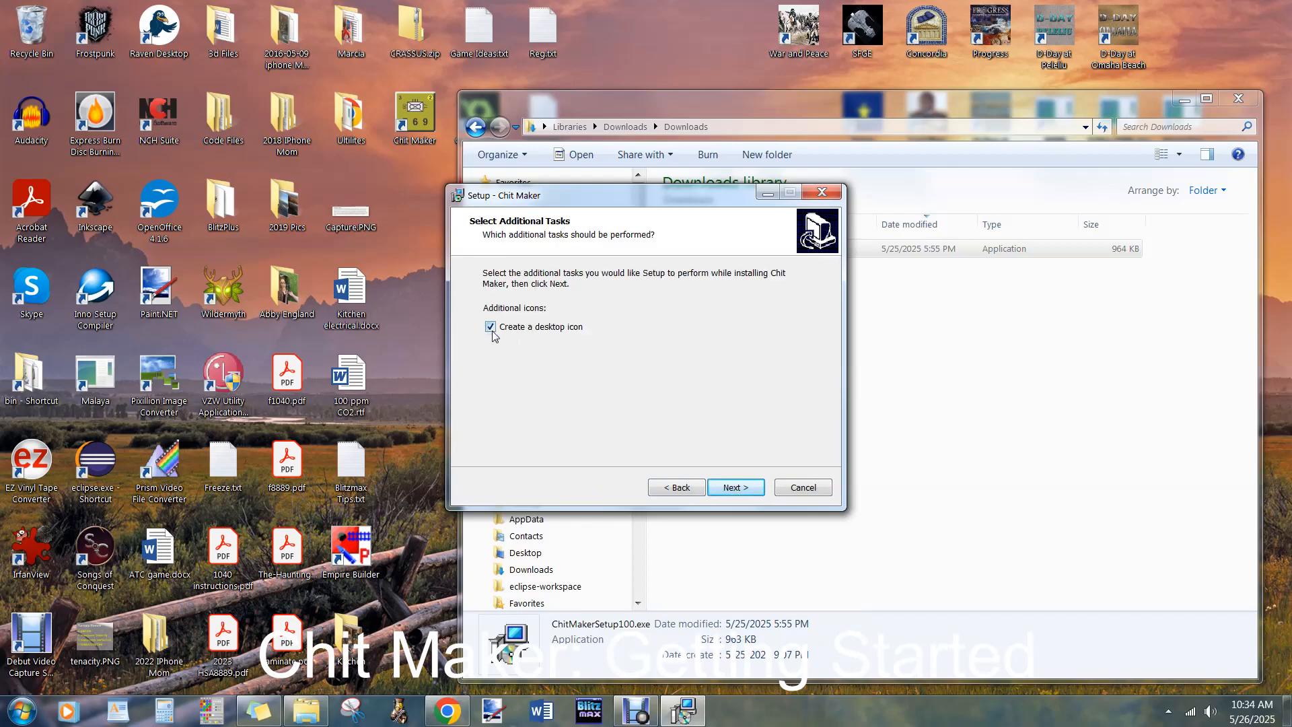
click(756, 498)
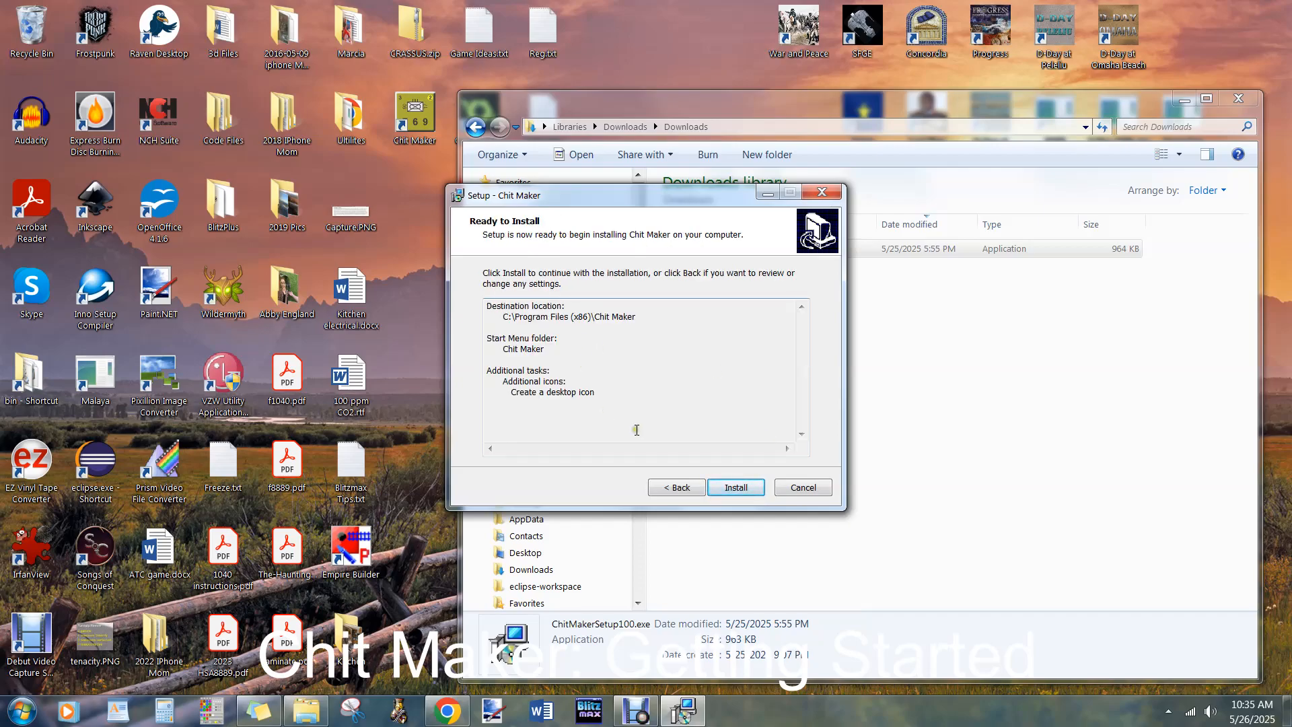
click(746, 491)
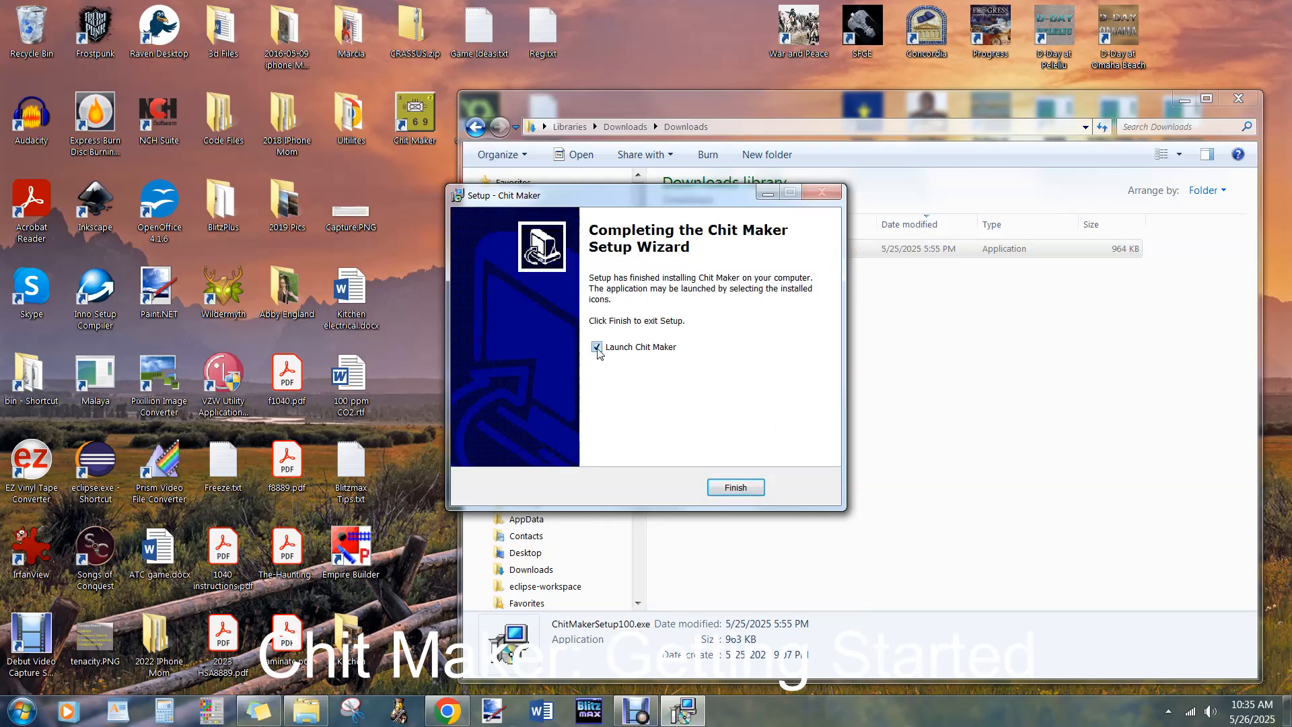
click(735, 487)
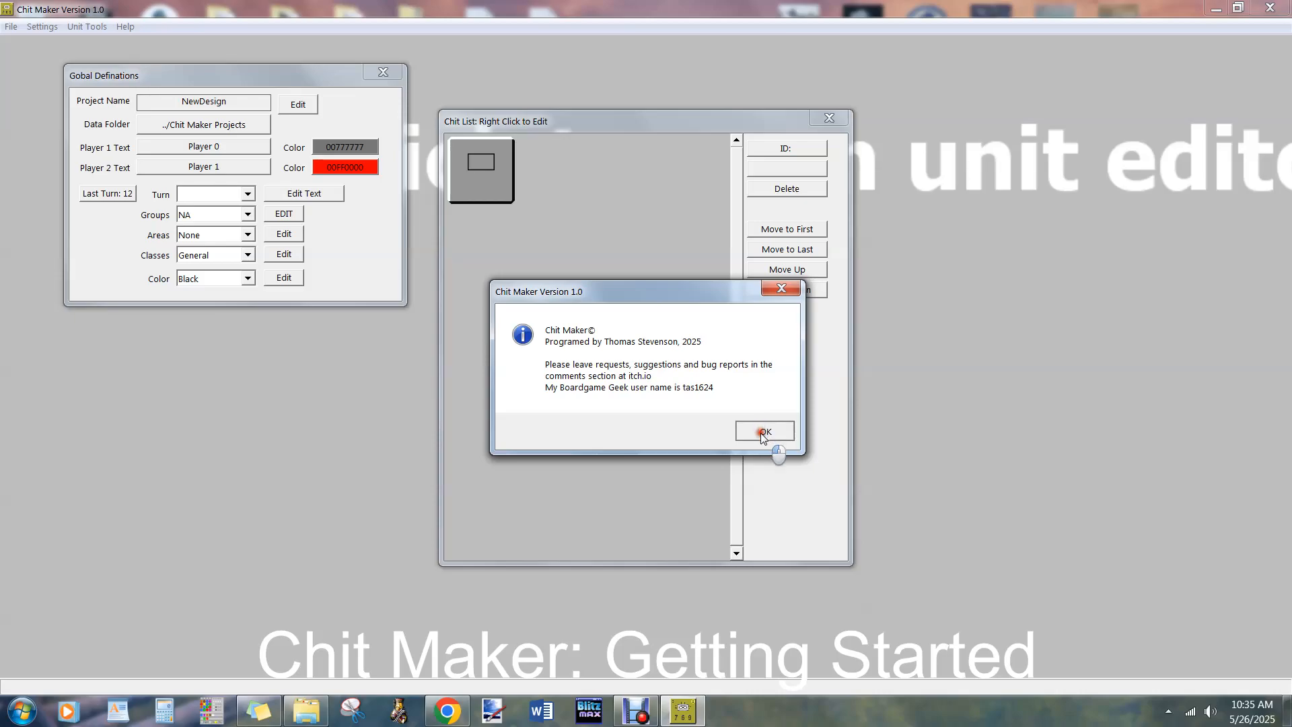
click(760, 434)
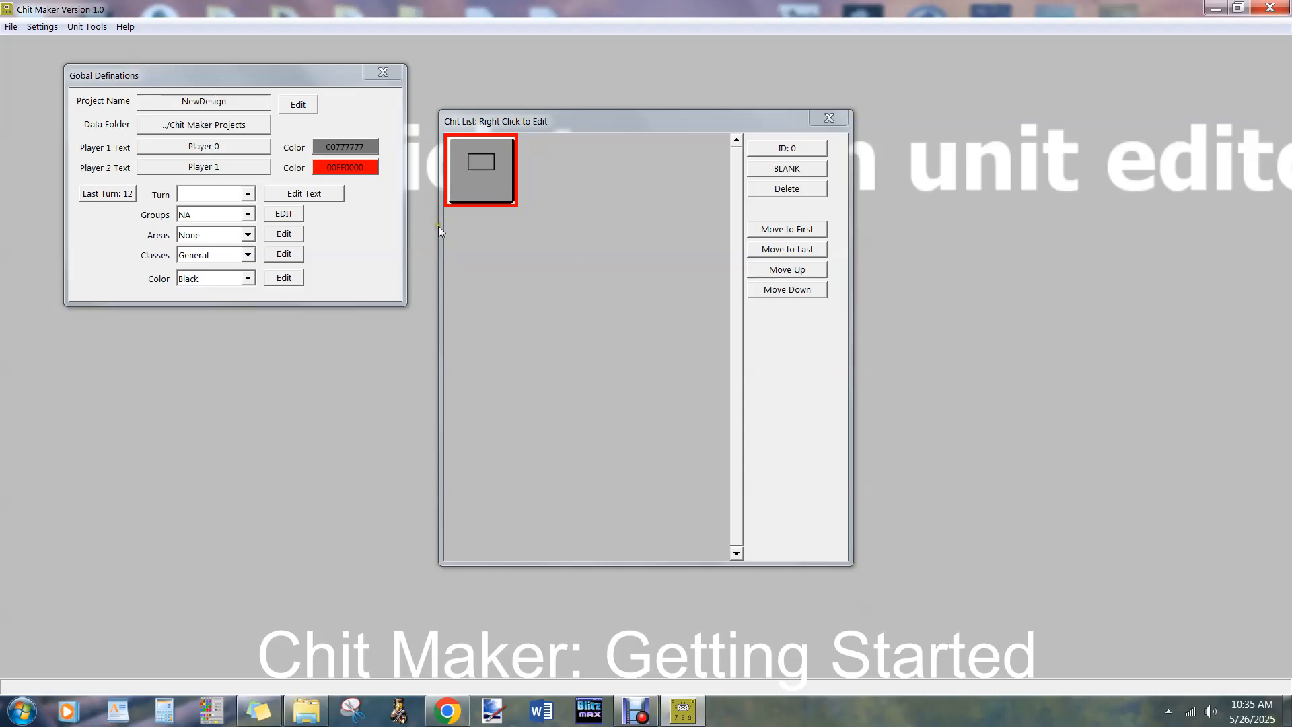
- Rename the project as bLITZKRIEG and close the global definitions window
click(294, 106)
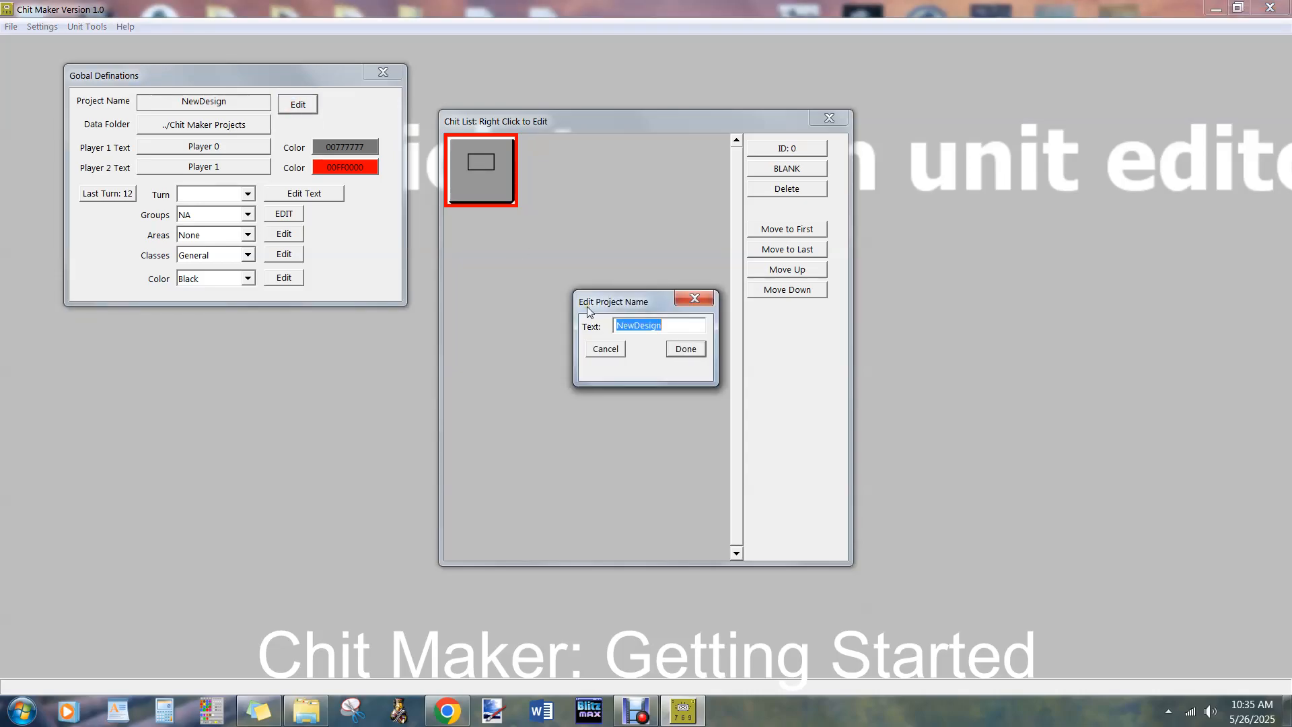
text(bLITZKRIEG)
click(681, 353)
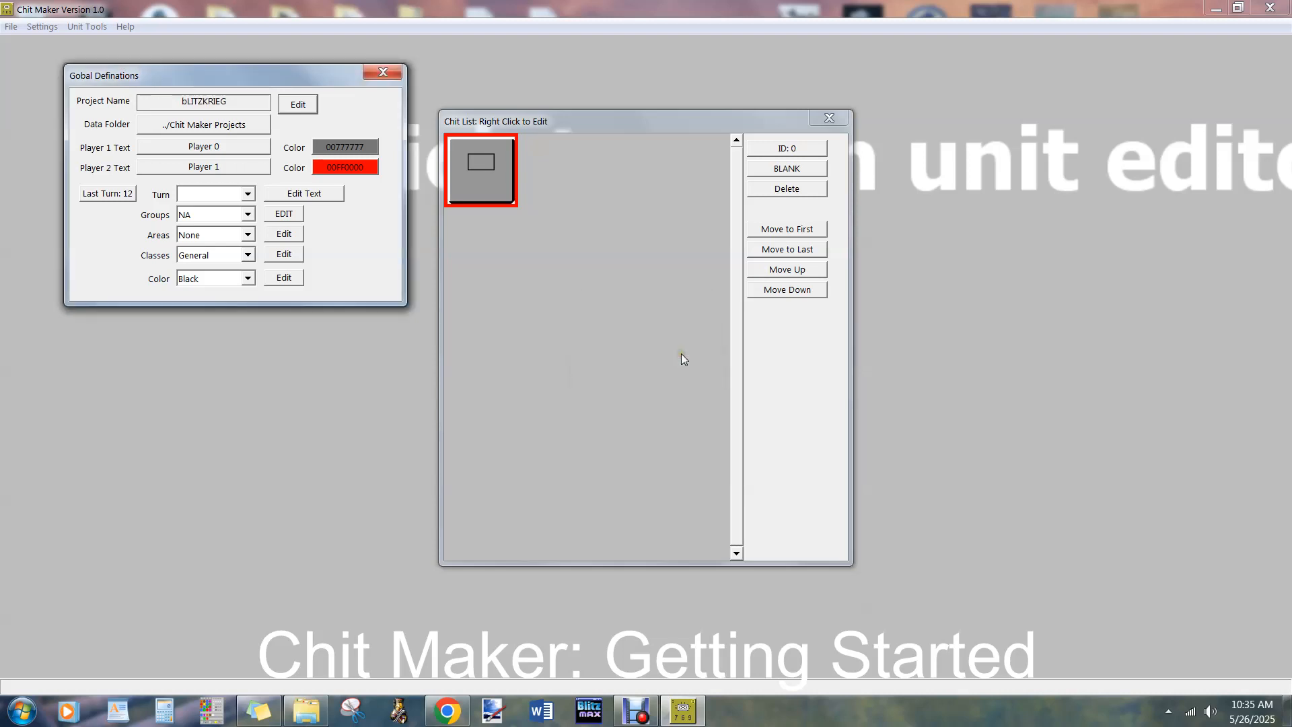
click(382, 72)
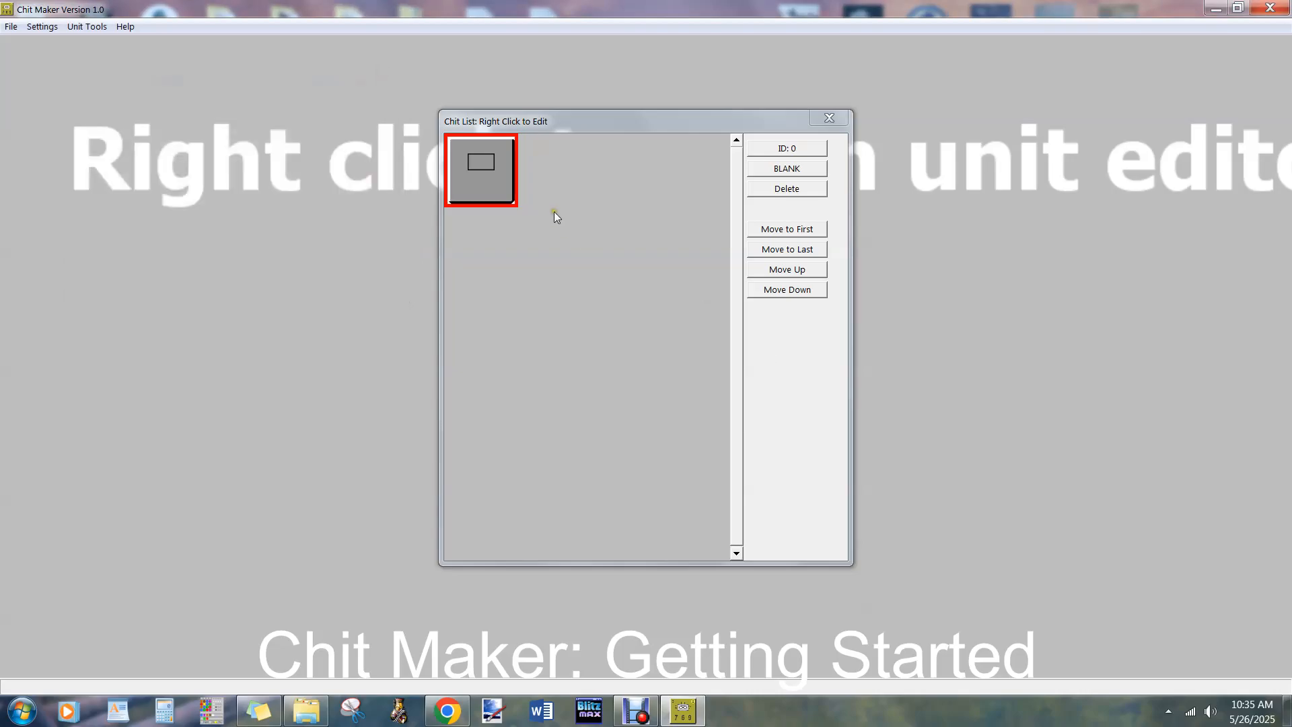
- Open the blank chit for editing and add a background color named BLUE with RGB 0, 128, 255
right_click(483, 174)
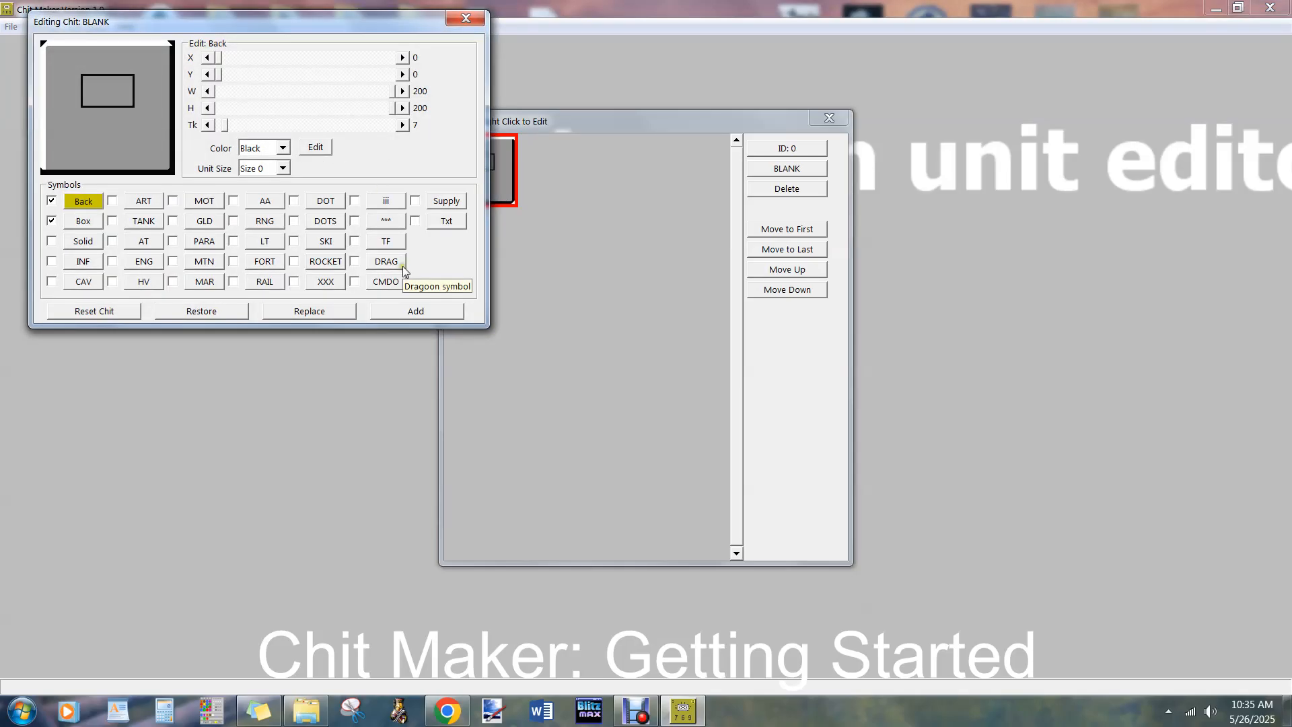
click(318, 154)
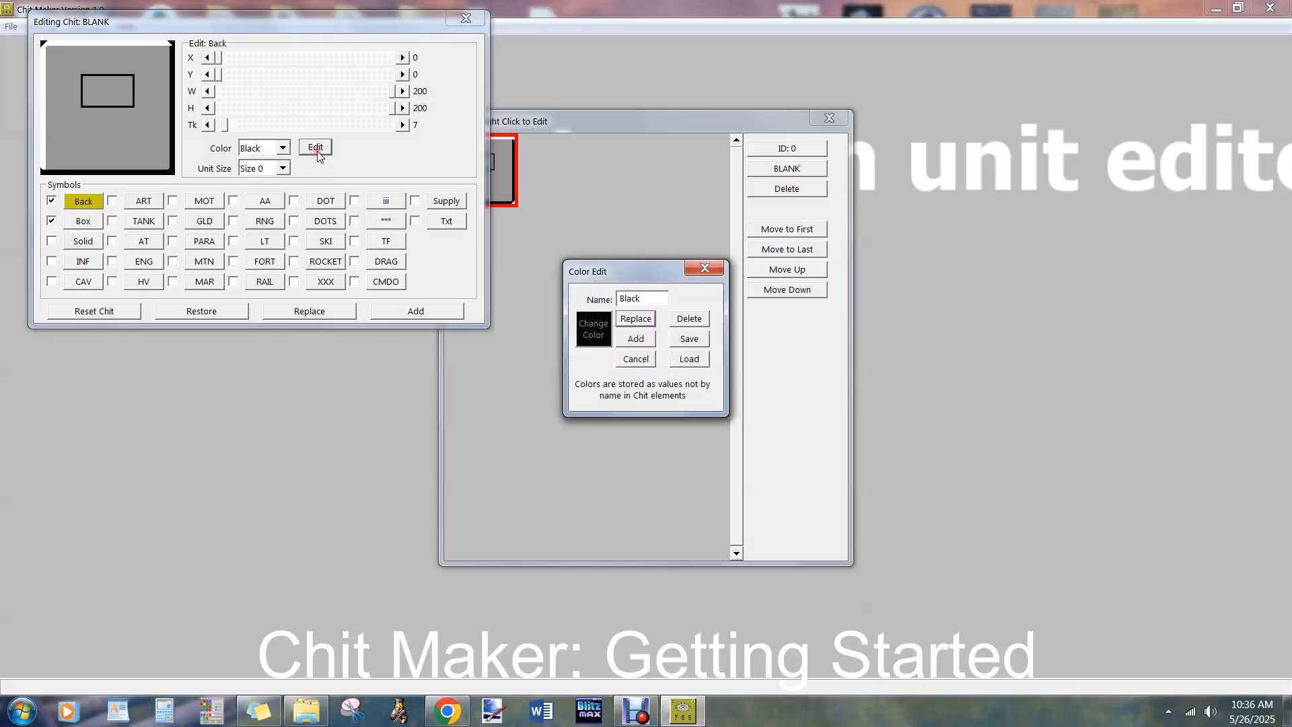
click(598, 337)
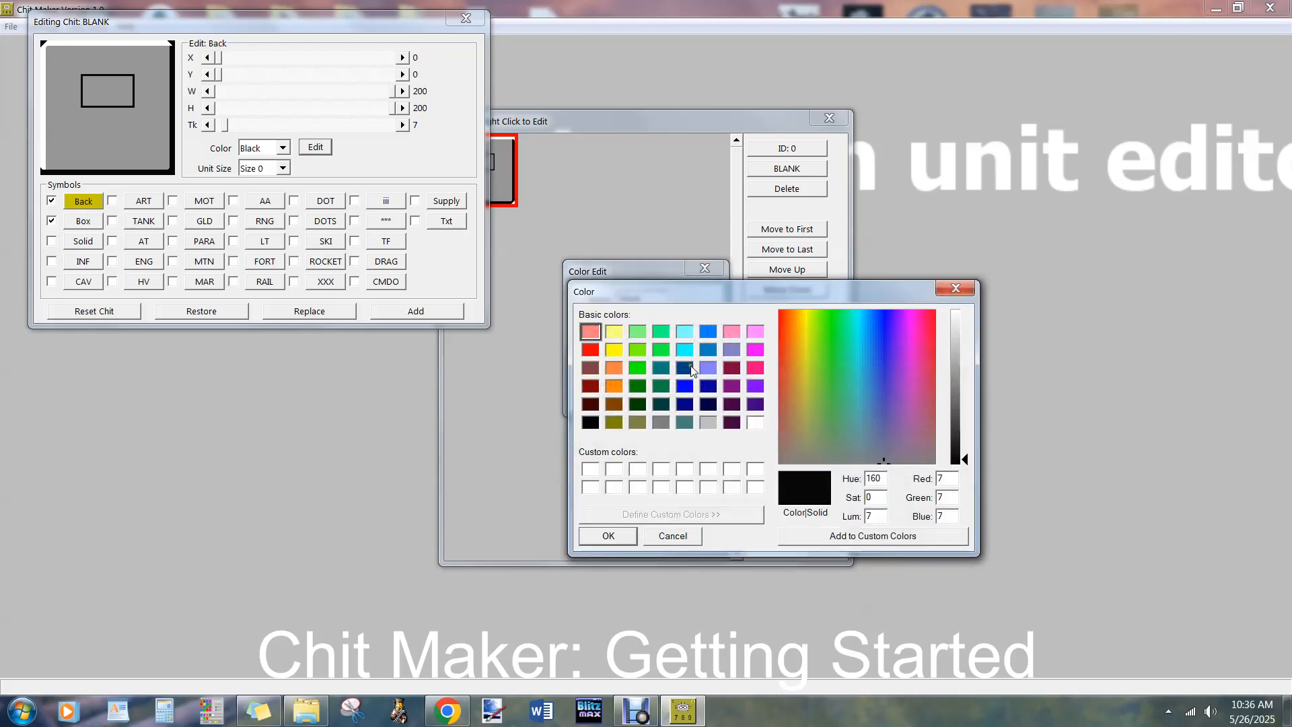
click(708, 331)
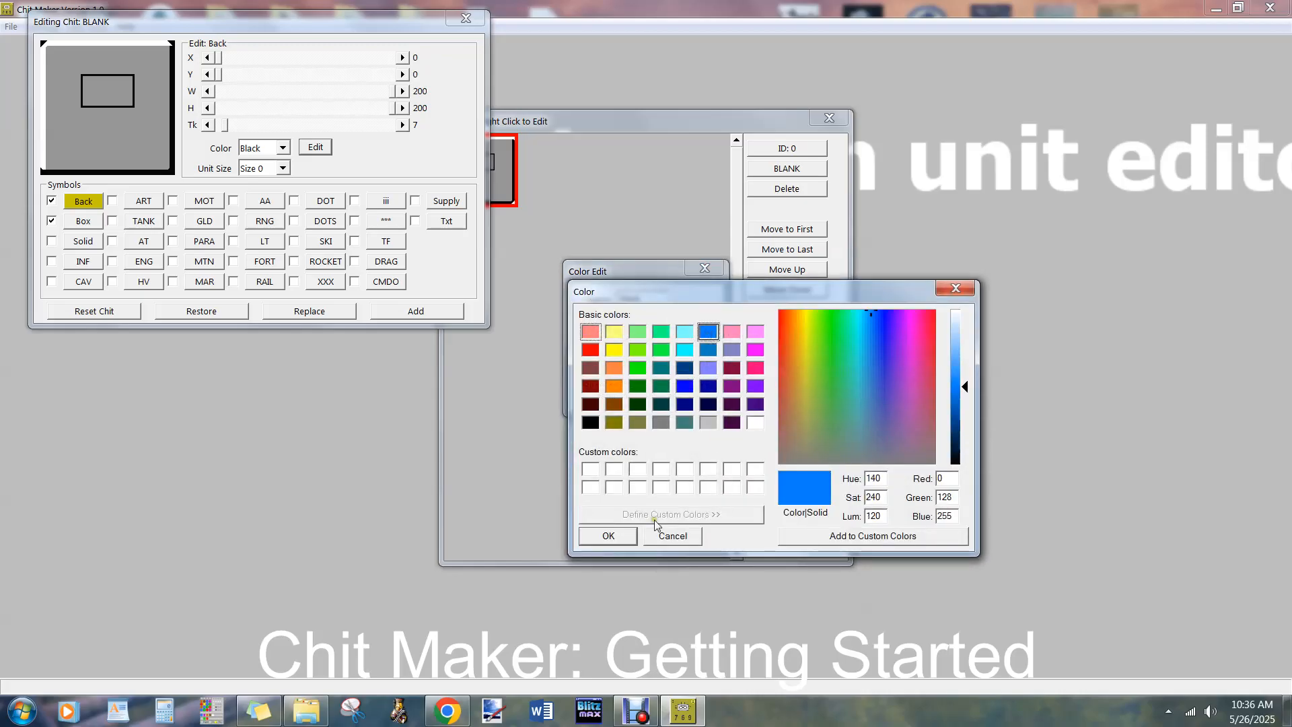
click(609, 536)
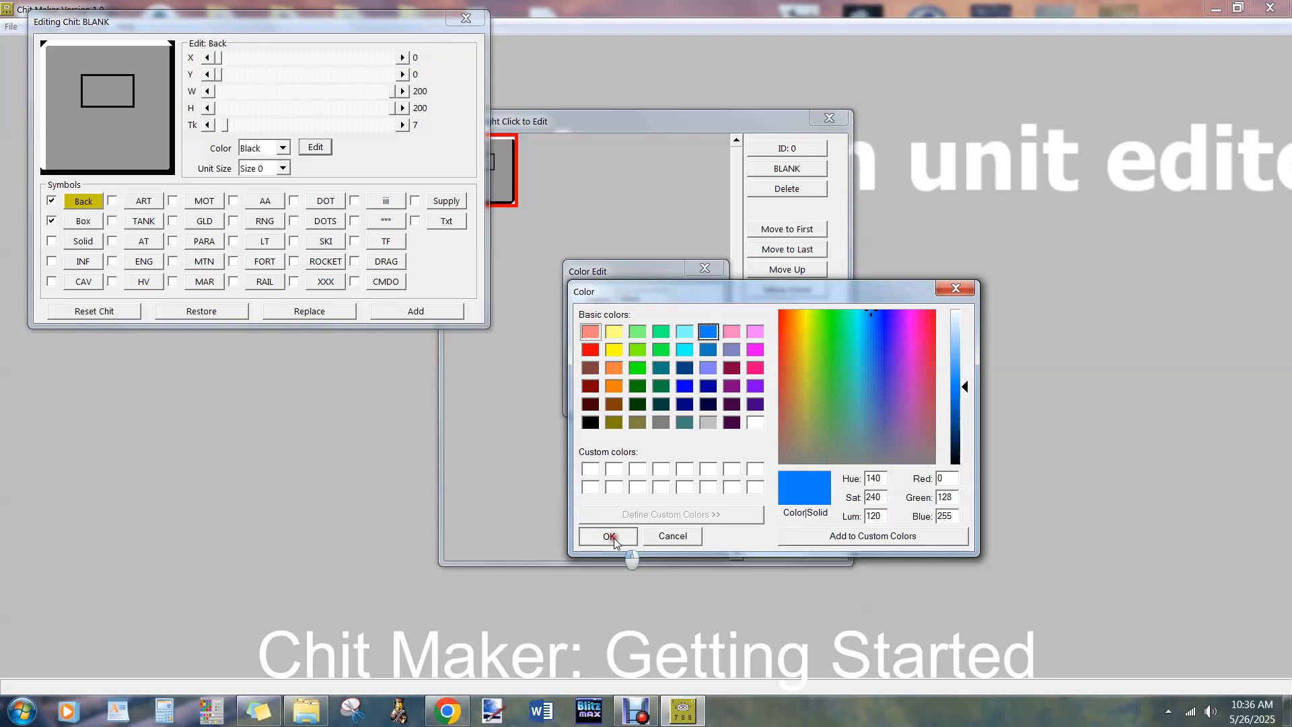
drag(640, 298, 570, 297)
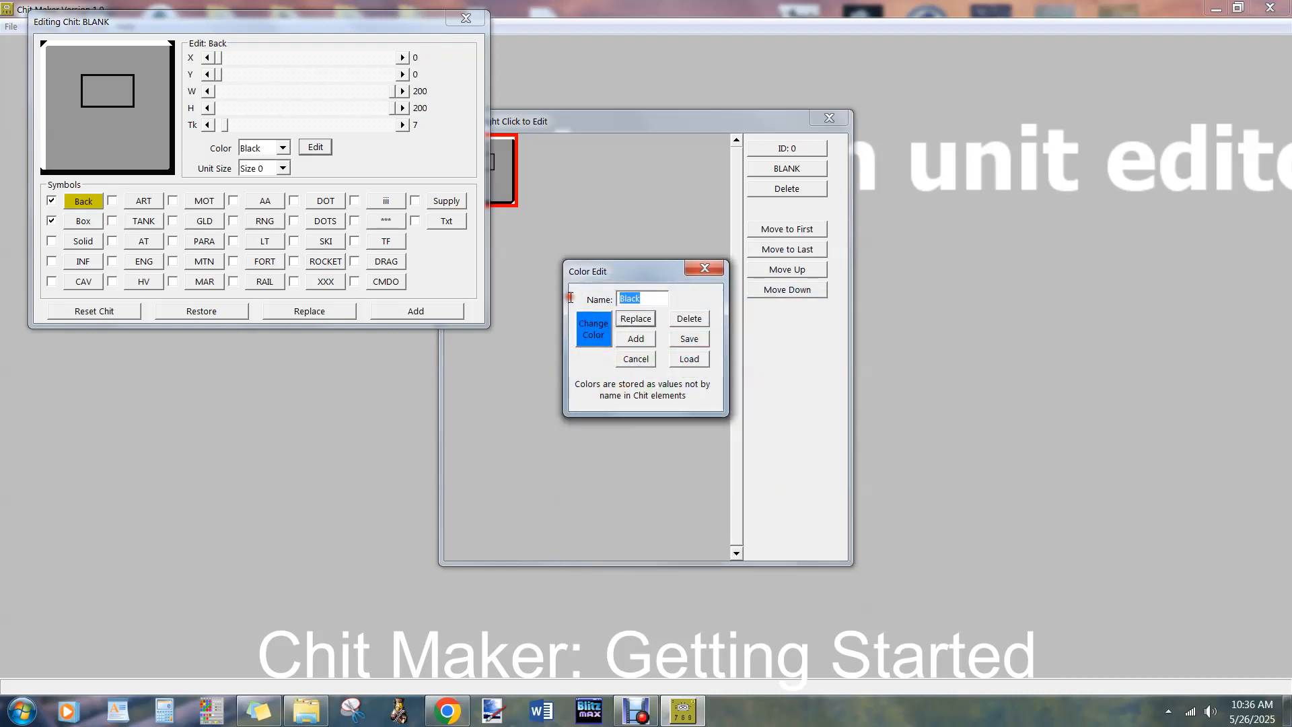
text(BLUE)
click(637, 340)
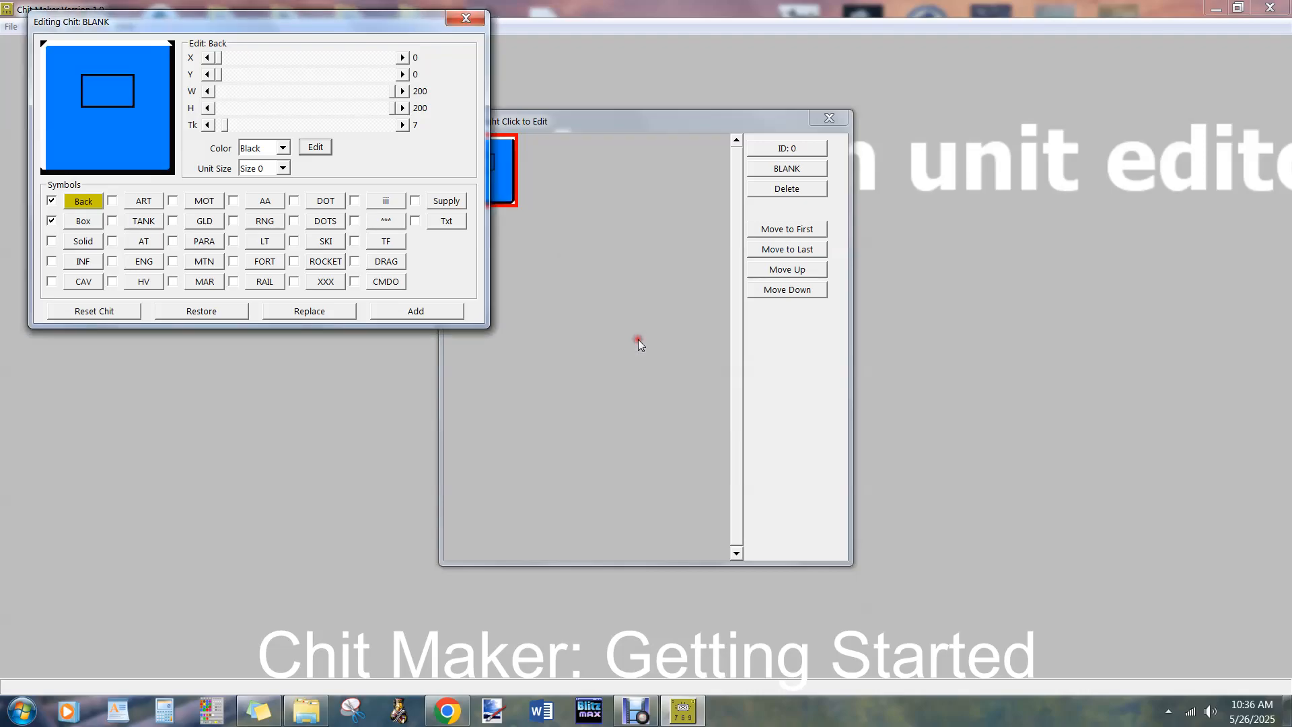
- Add the INF symbol and an XXX unit size marker at Size 2 to the chit, setting the marker's width to 22
click(50, 263)
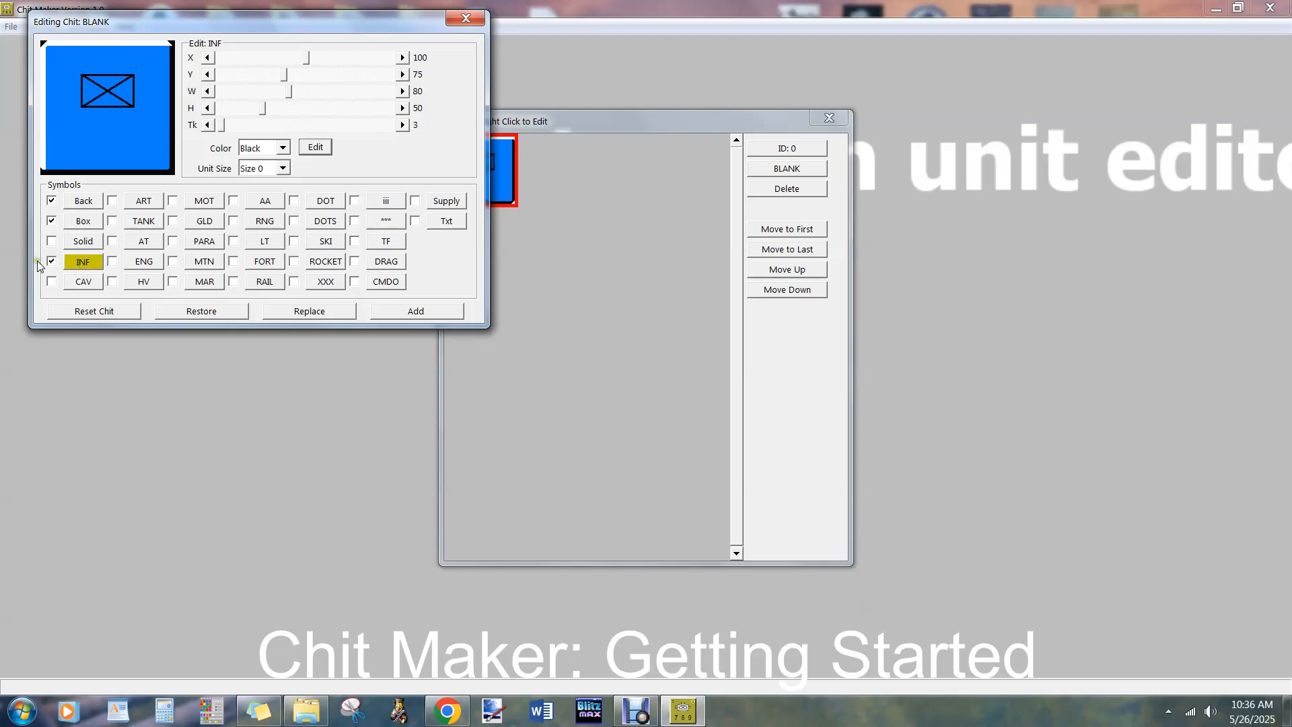
click(283, 168)
click(268, 213)
click(294, 282)
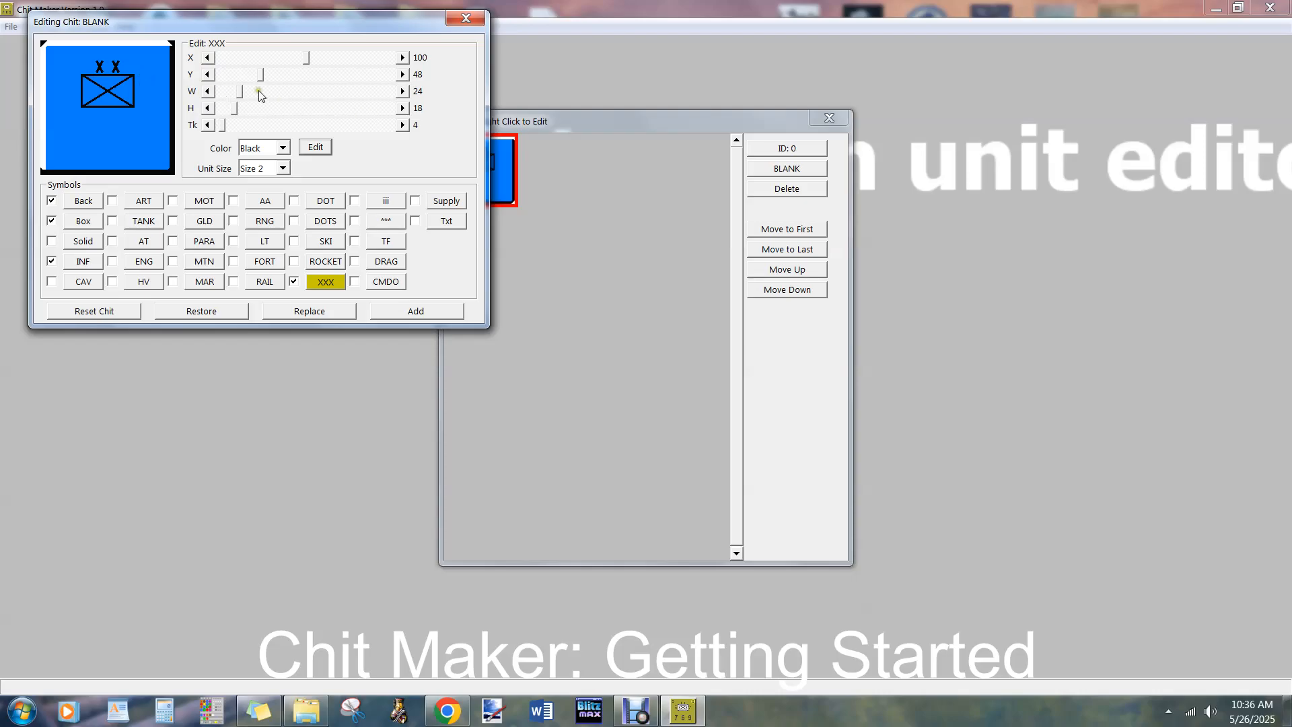
drag(239, 92, 237, 96)
- Replace the blank chit in the chit list with the current design and name it INF
click(307, 313)
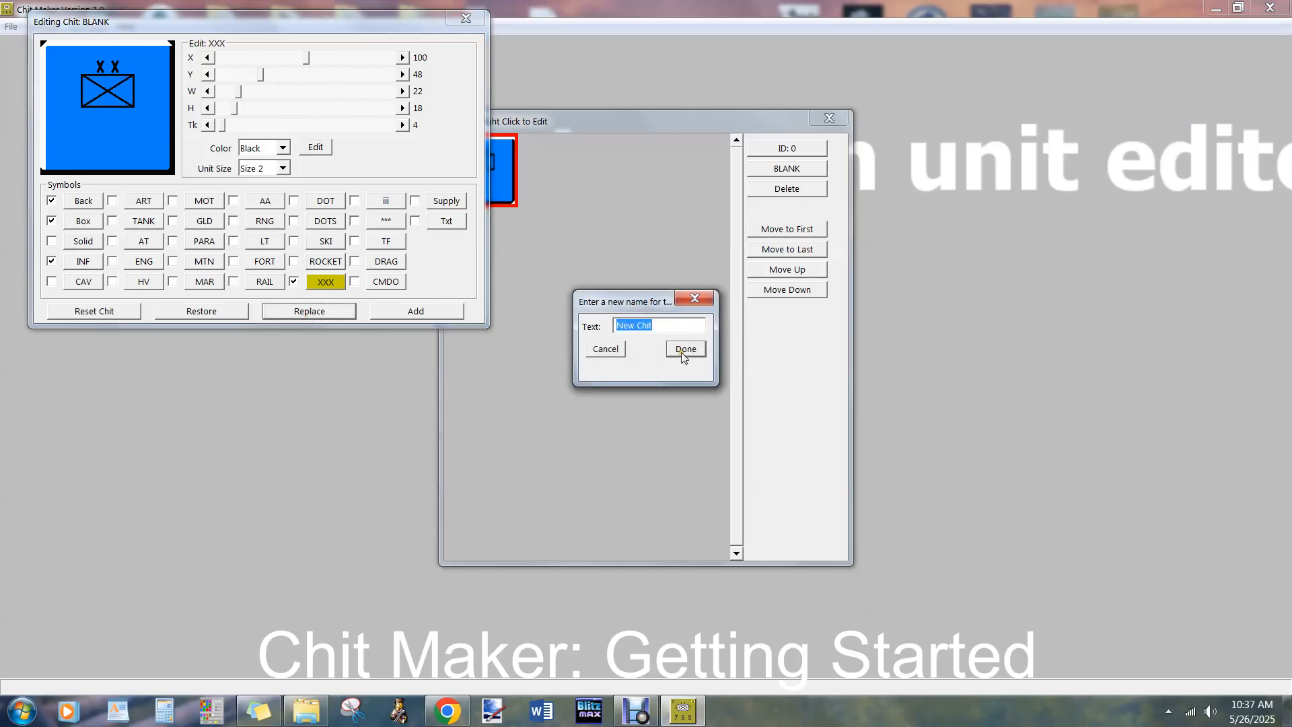
text(INF)
click(684, 348)
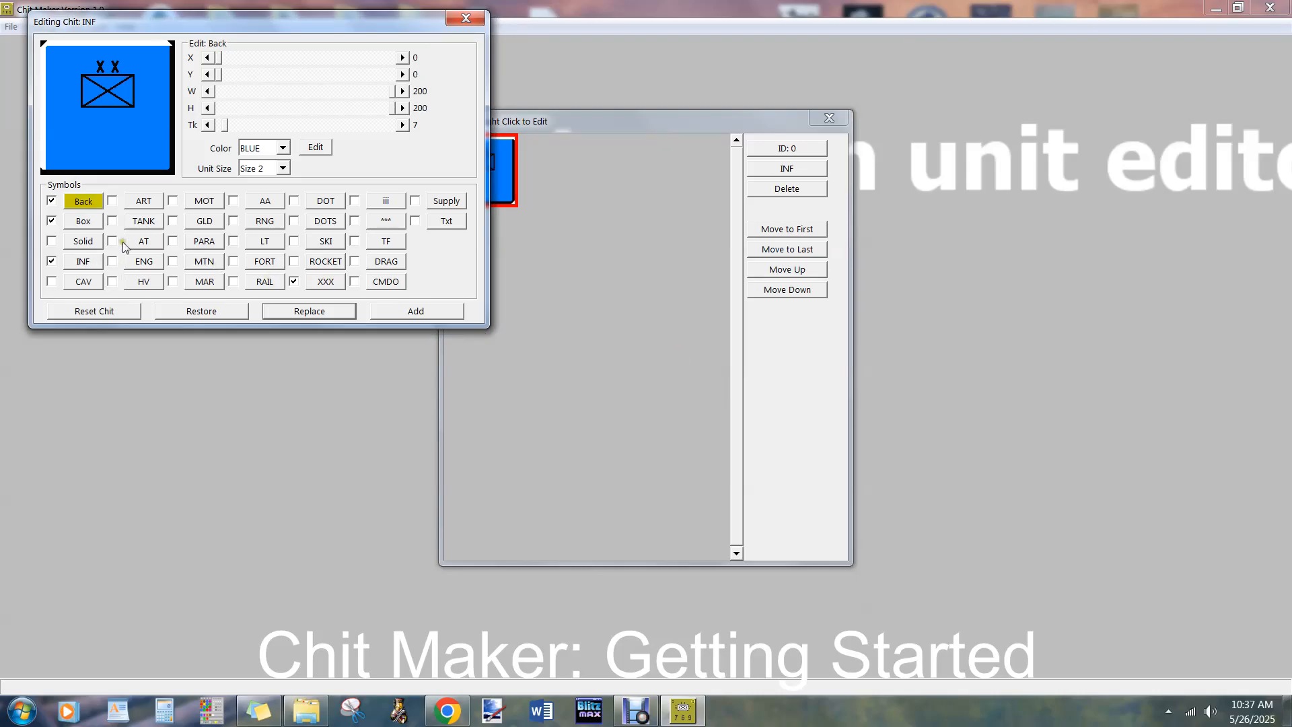
- Add the TANK symbol over the infantry symbol and add the design to the chit list as MECH
click(113, 222)
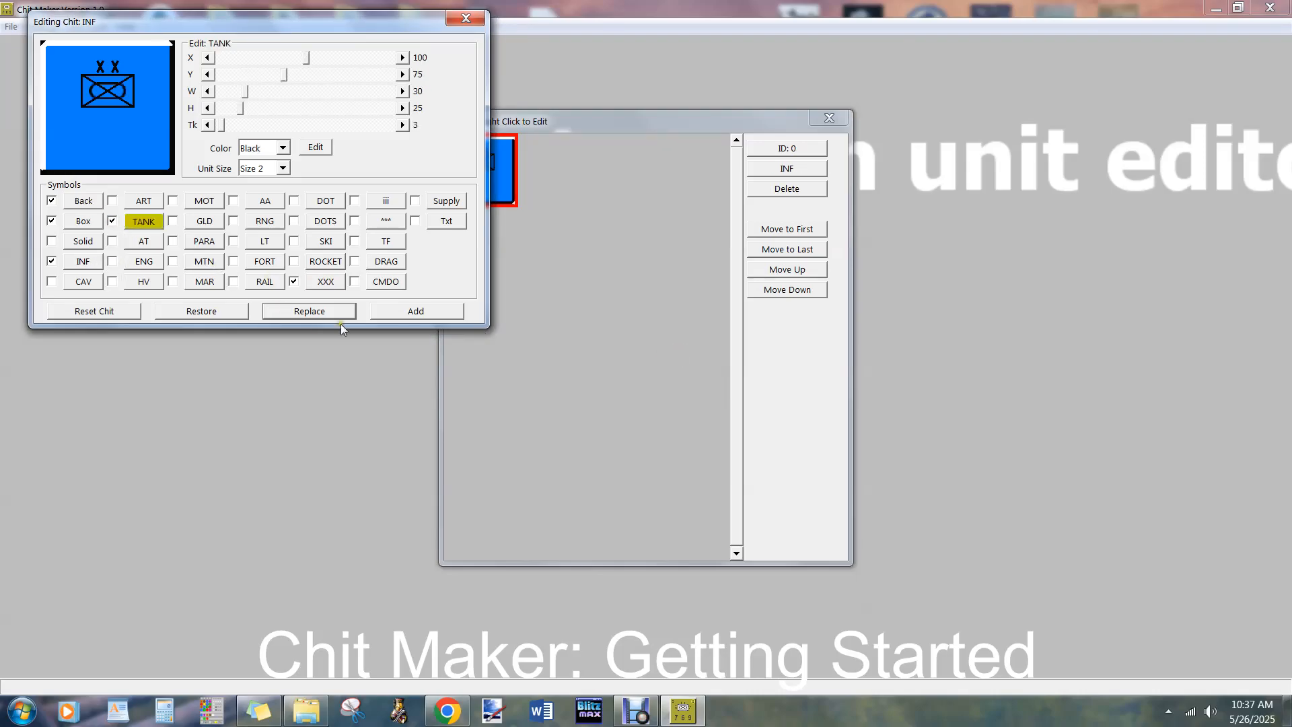
click(396, 311)
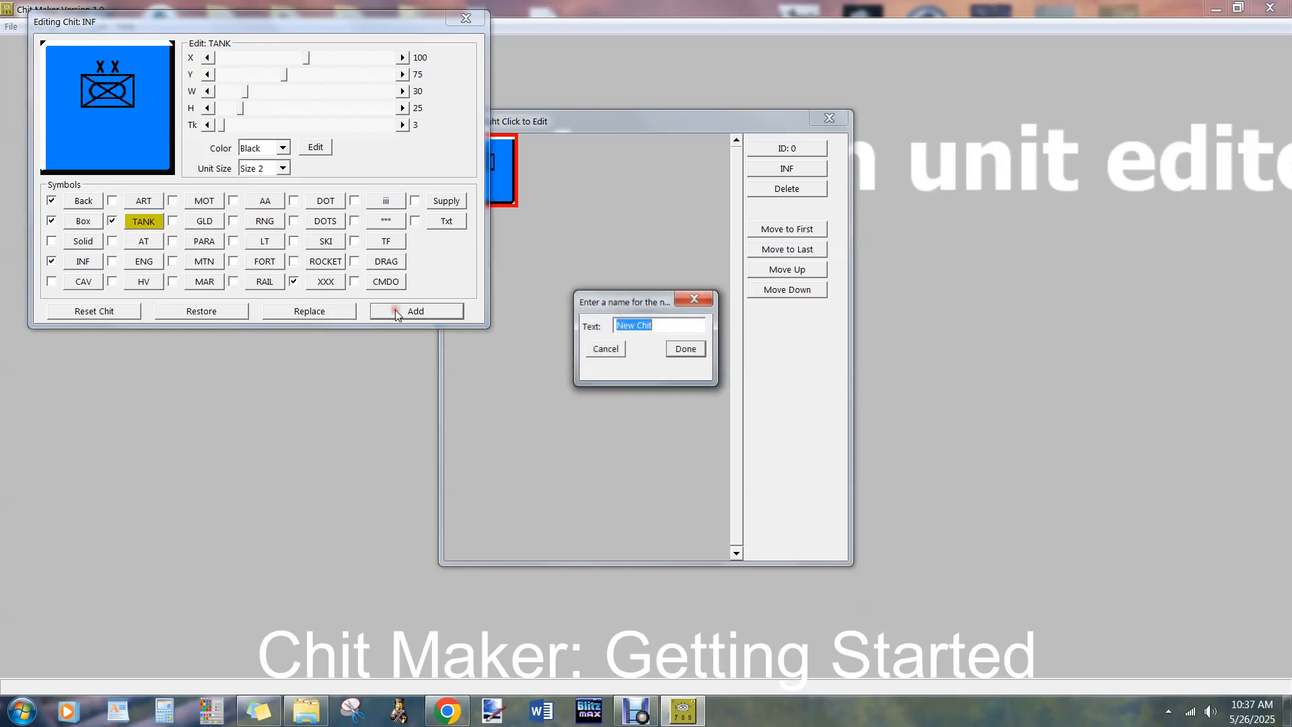
text(MECH)
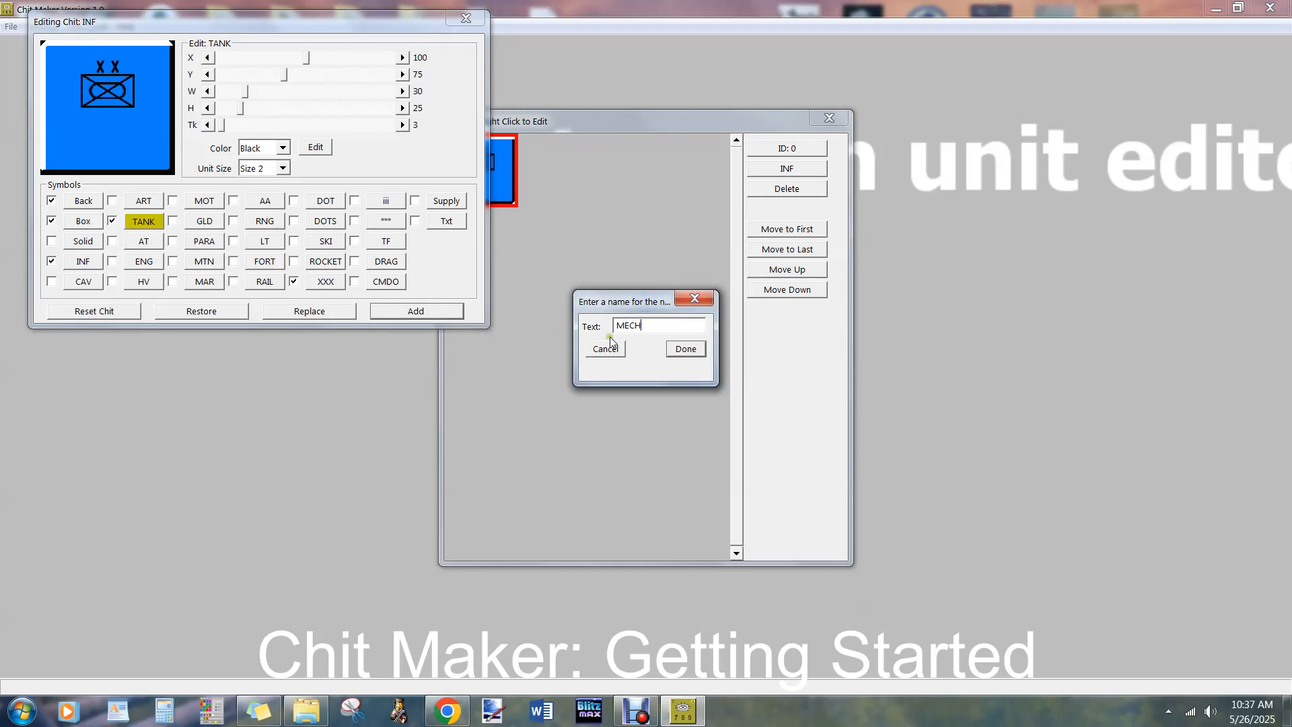
click(677, 349)
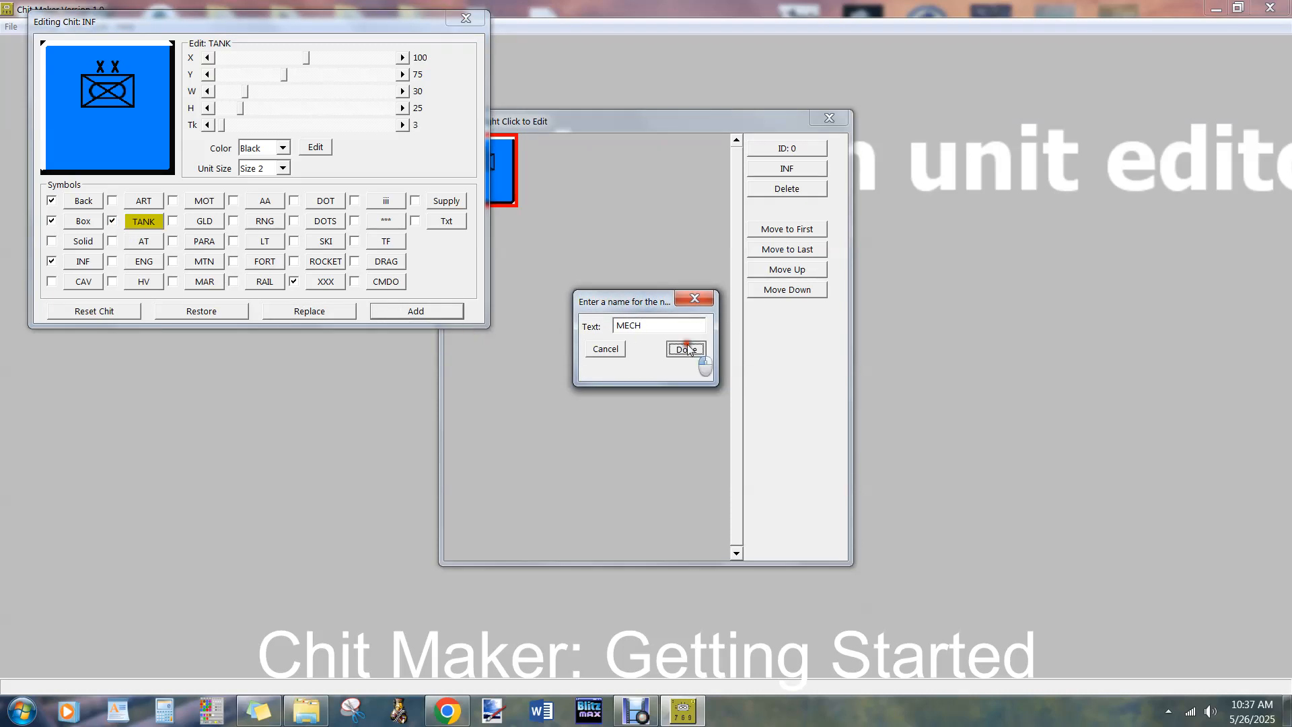
- Remove the INF symbol from the design and add the result to the chit list as TANK
click(51, 262)
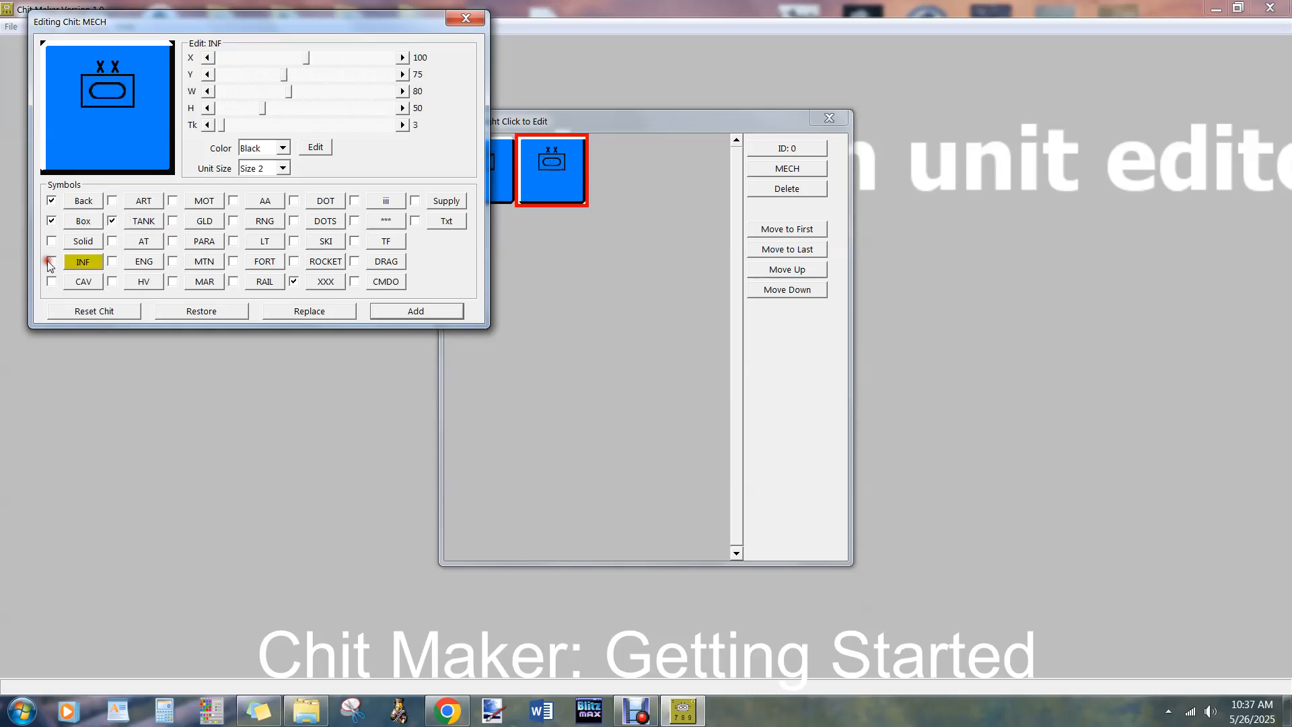
click(390, 311)
text(TANK)
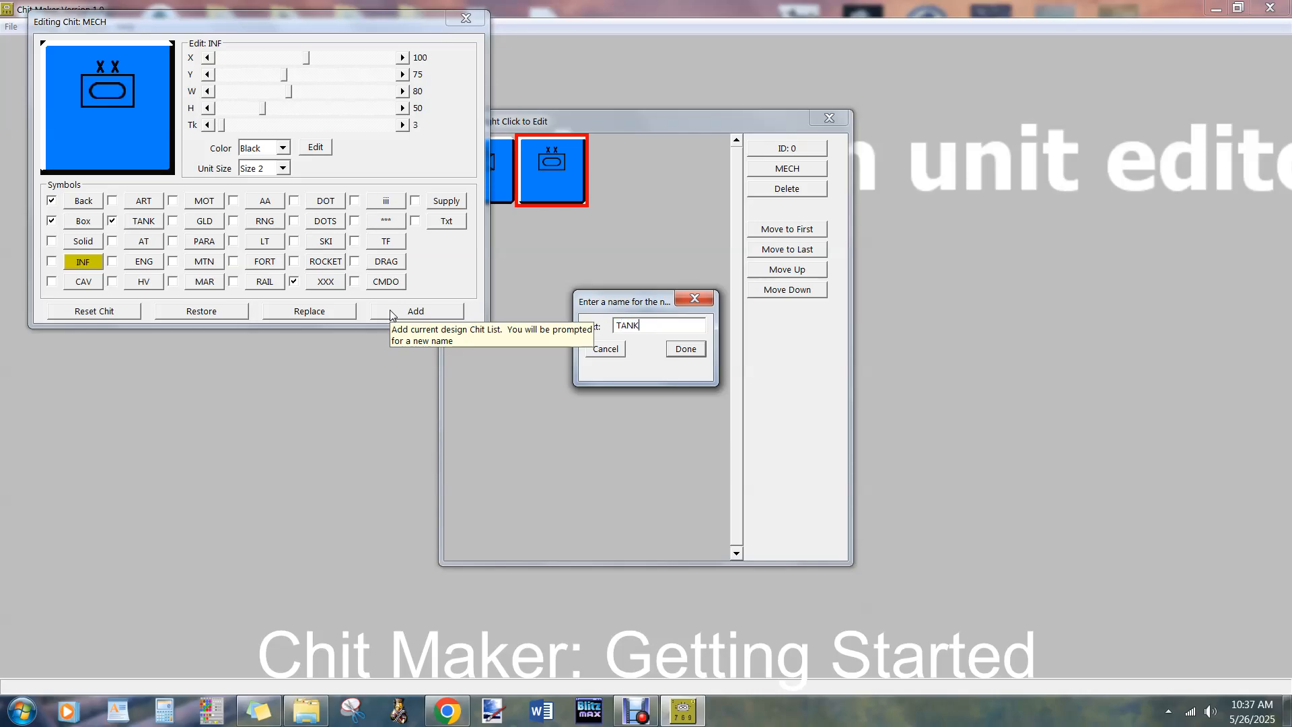
click(683, 349)
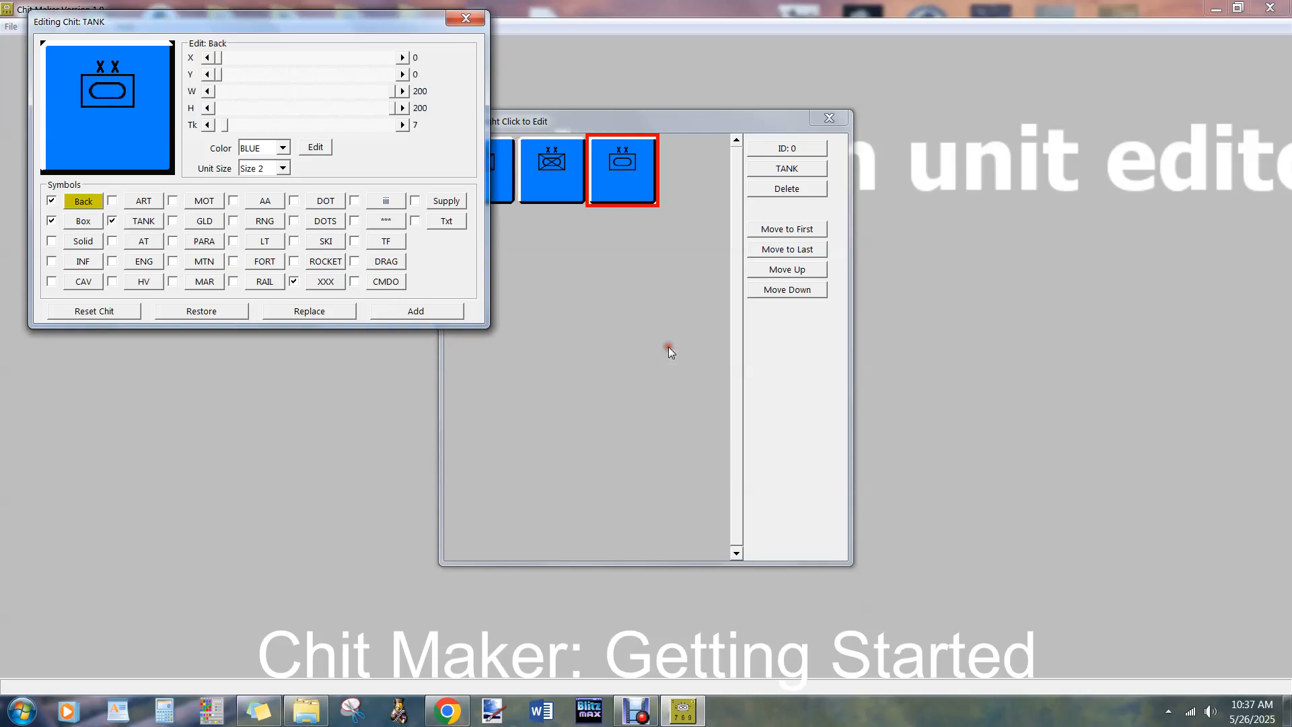
- Set the unit size to Size 1 and swap the TANK symbol for the ART symbol
click(284, 170)
click(260, 202)
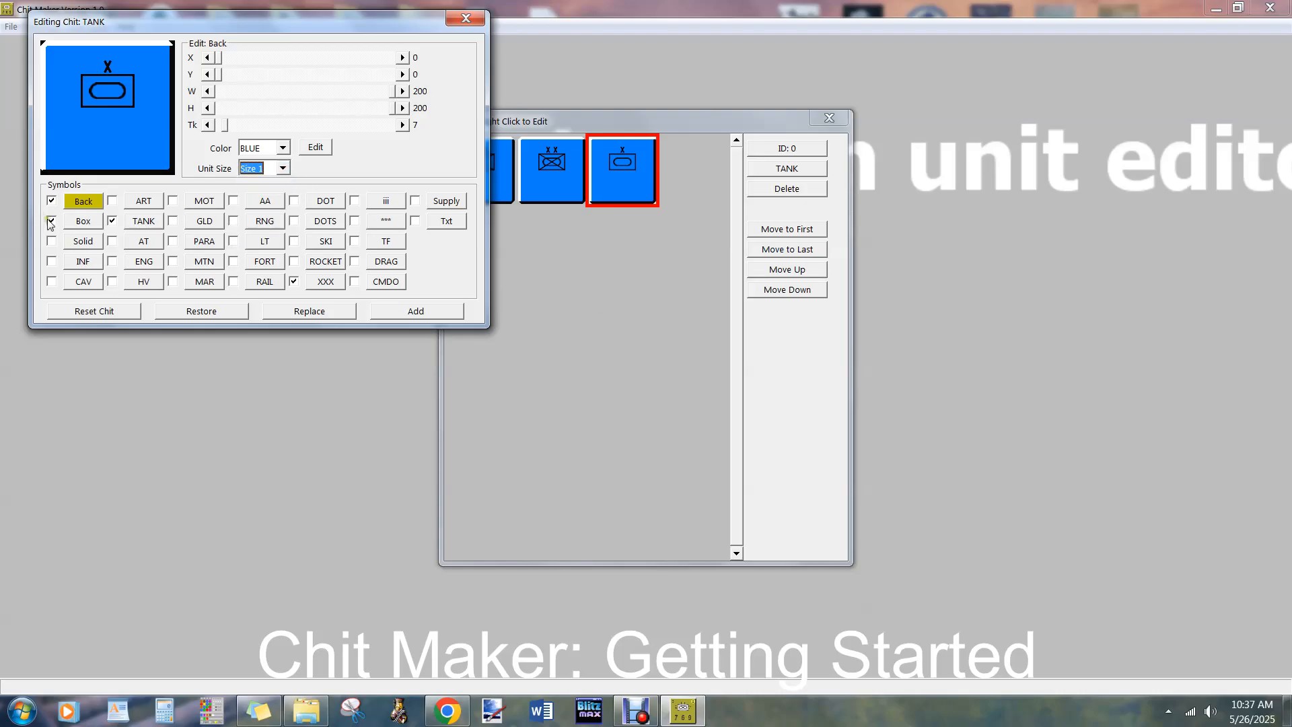
click(112, 221)
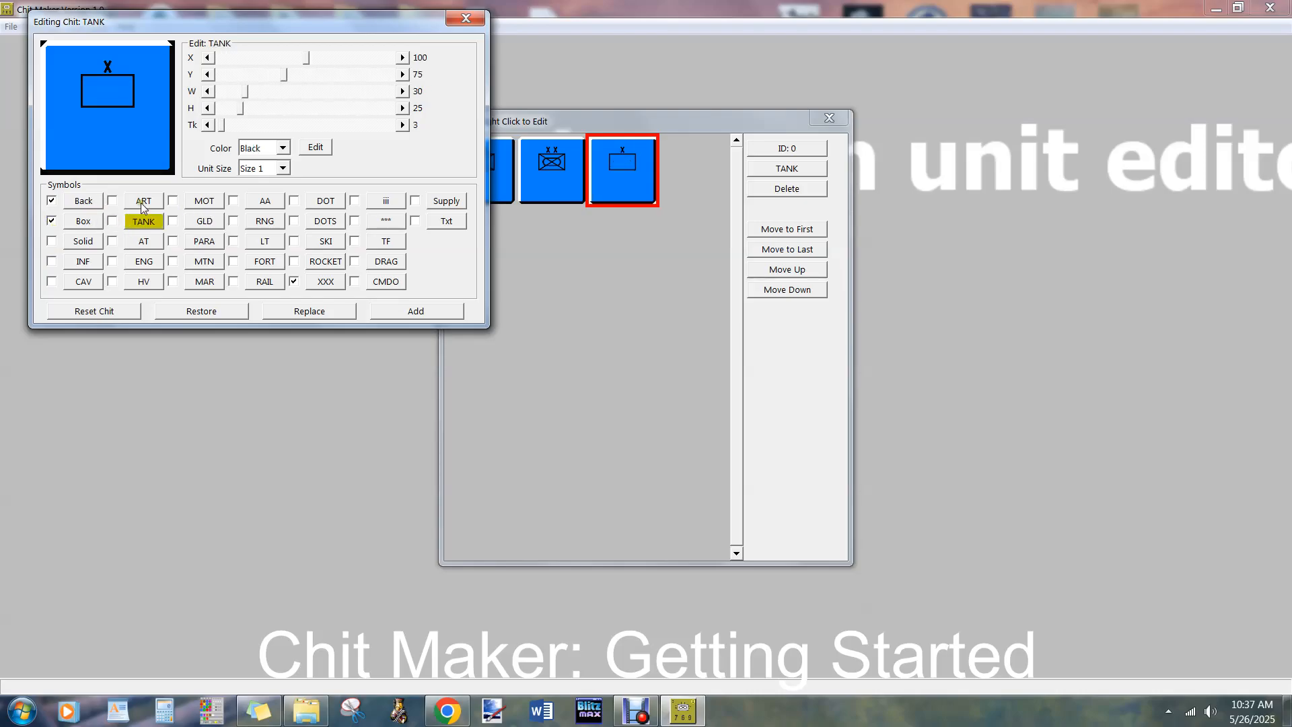
click(111, 201)
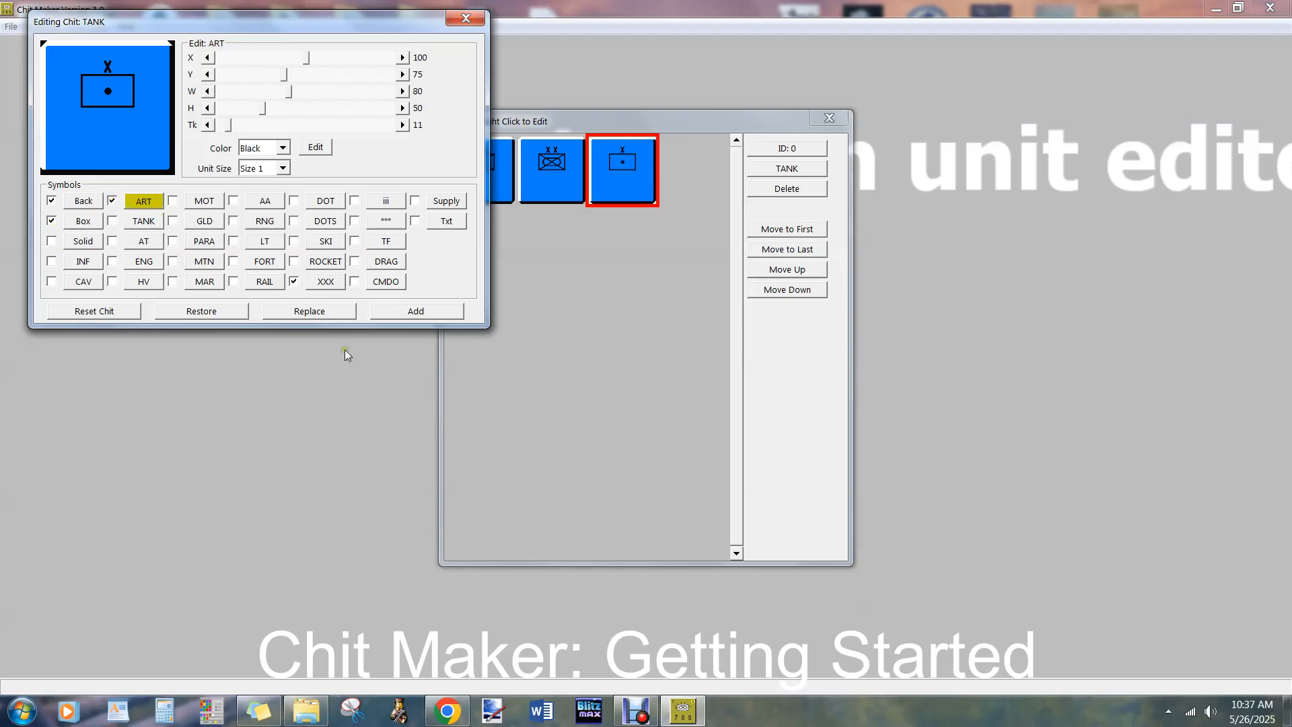
- Add the current artillery design to the chit list as ART and close the chit editor and the chit list
click(412, 312)
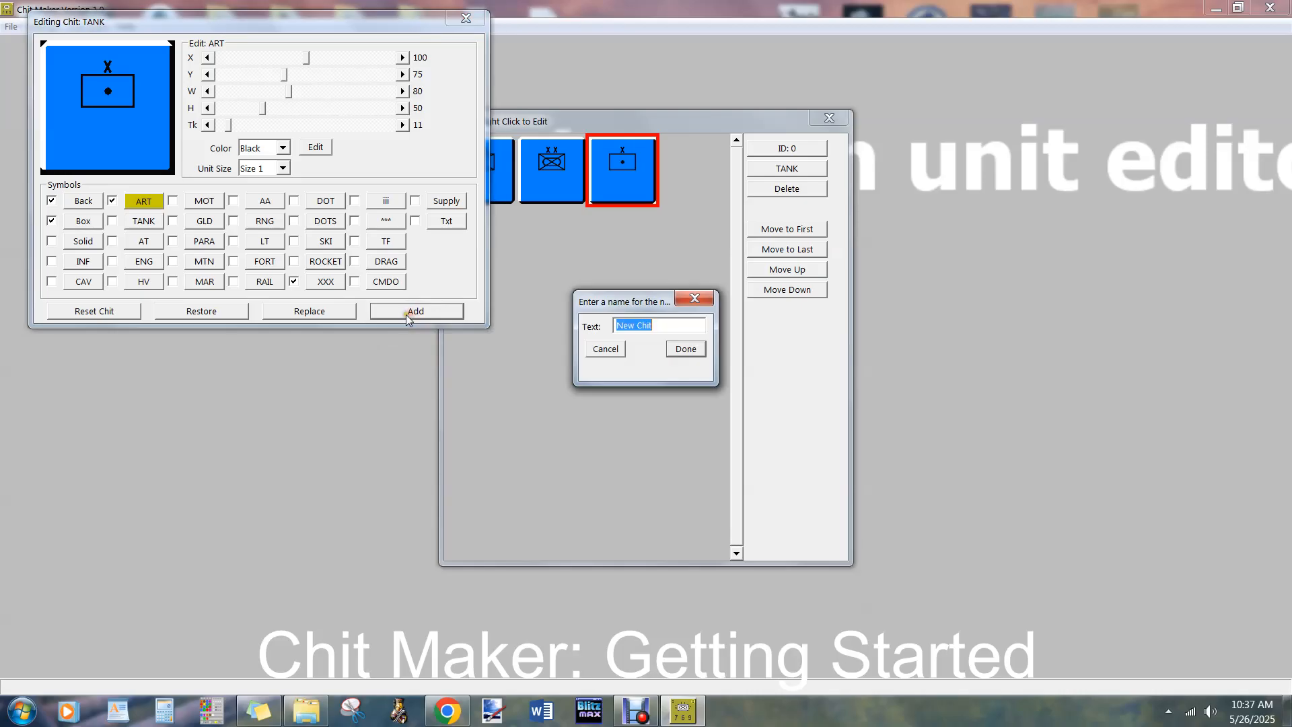
text(AR)
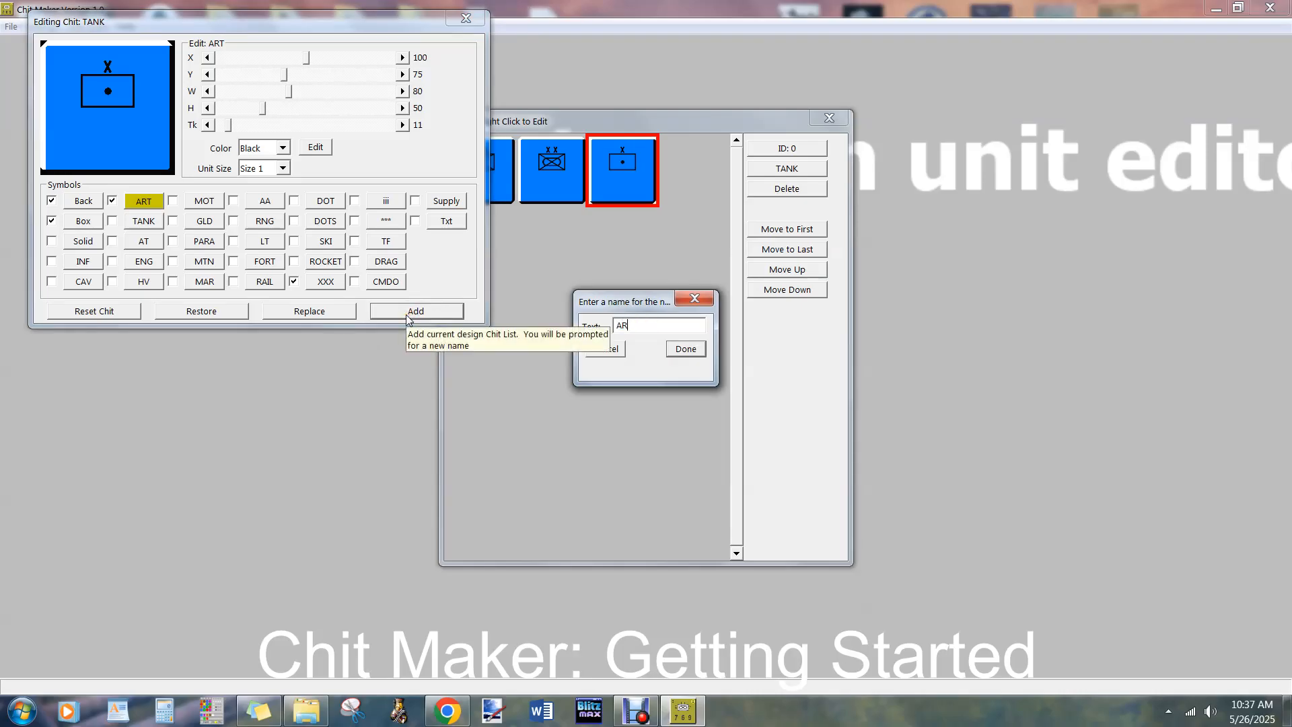
text(T)
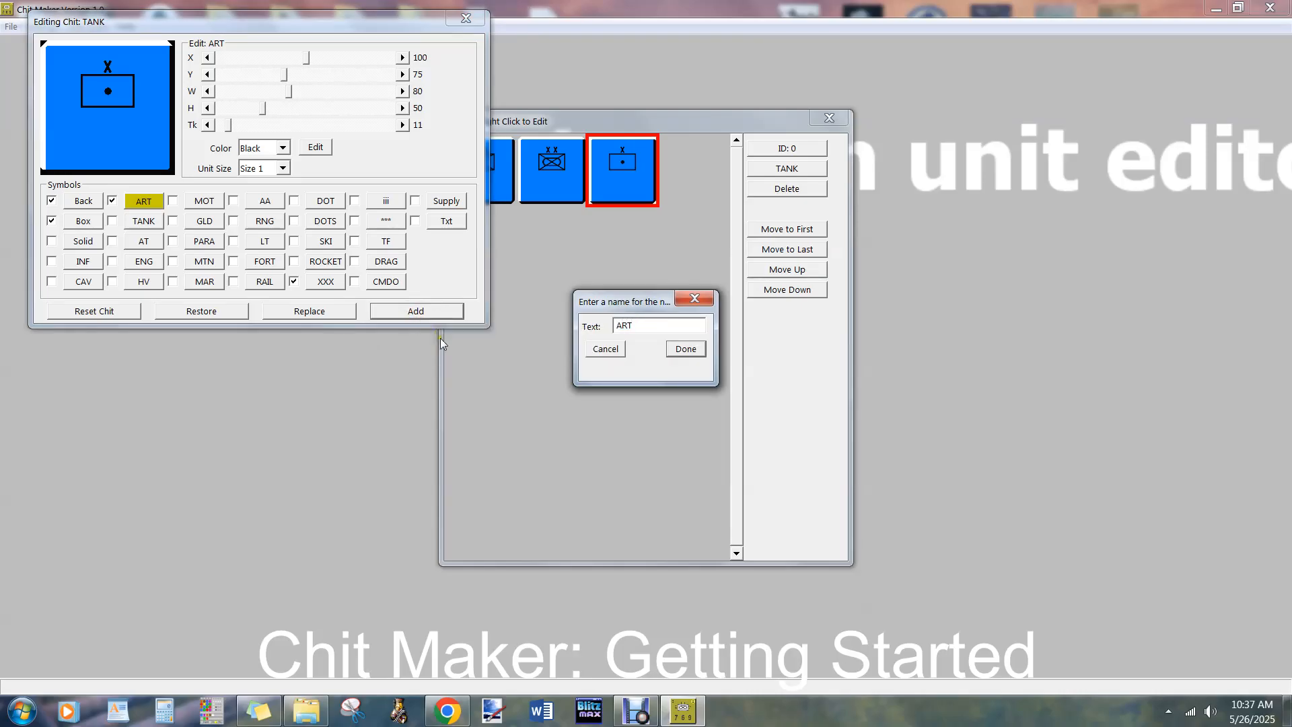
click(681, 350)
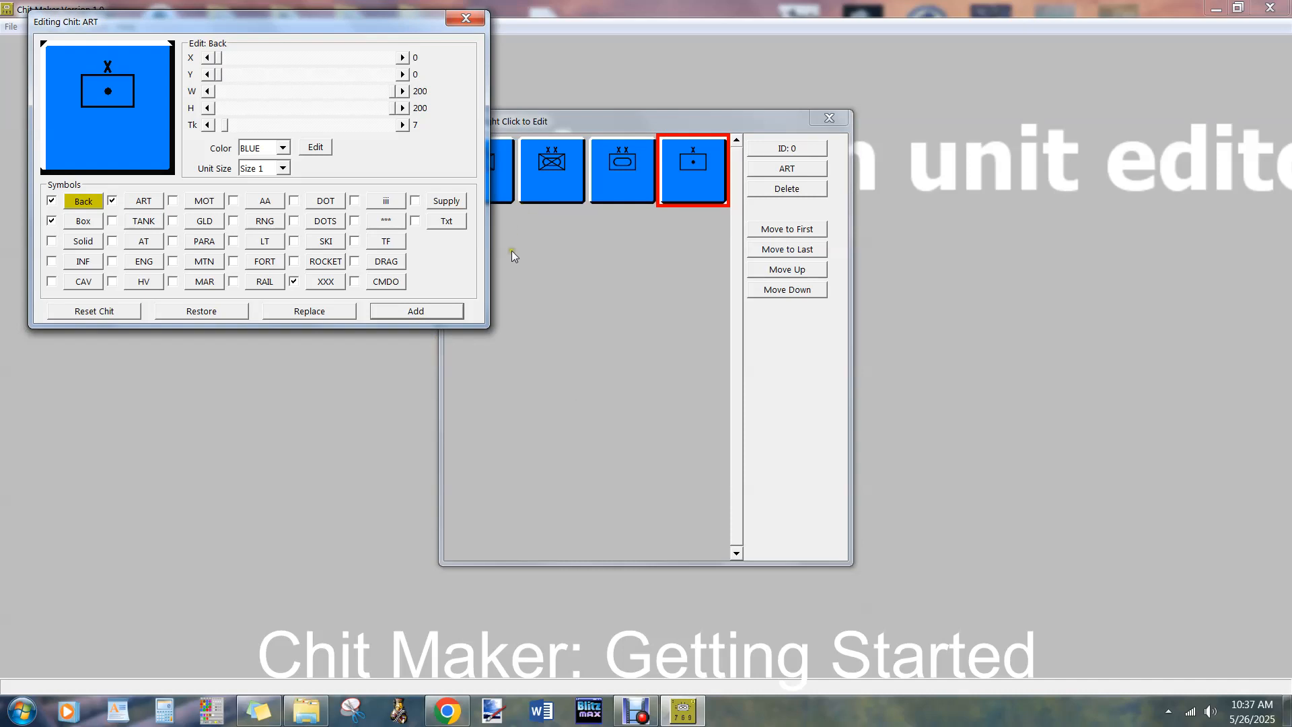
click(464, 19)
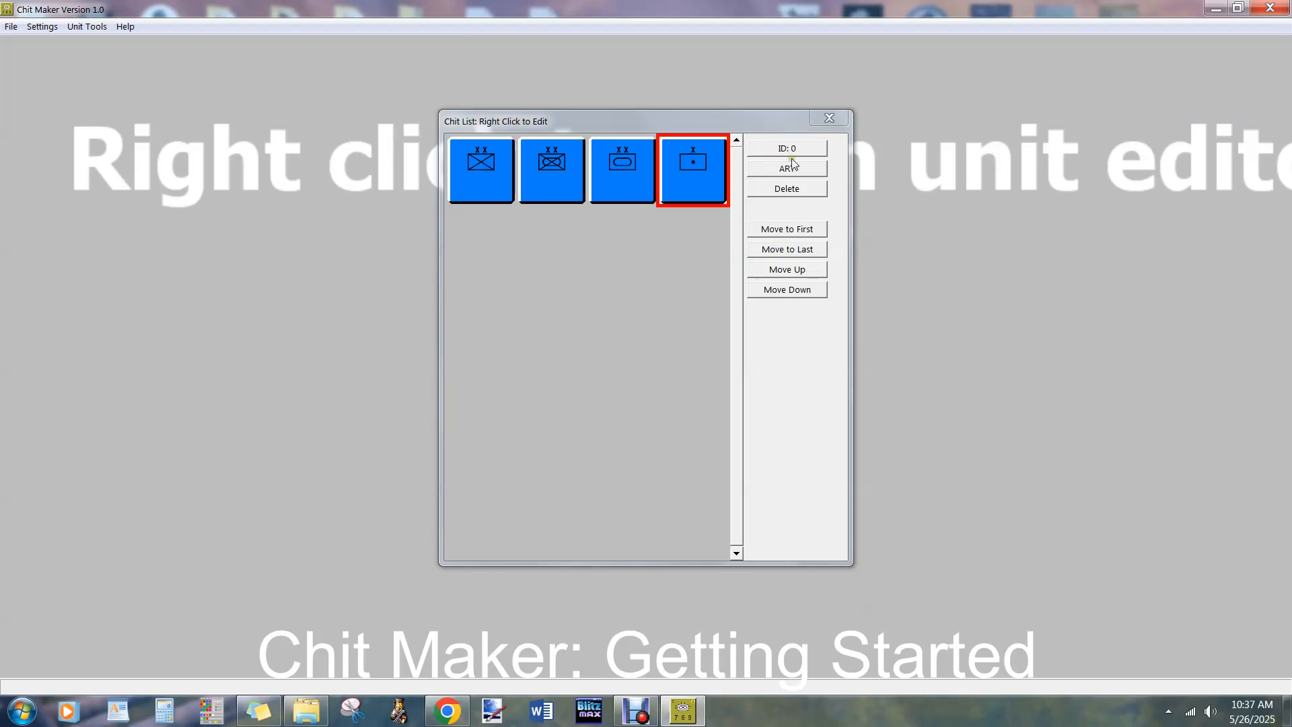
click(829, 119)
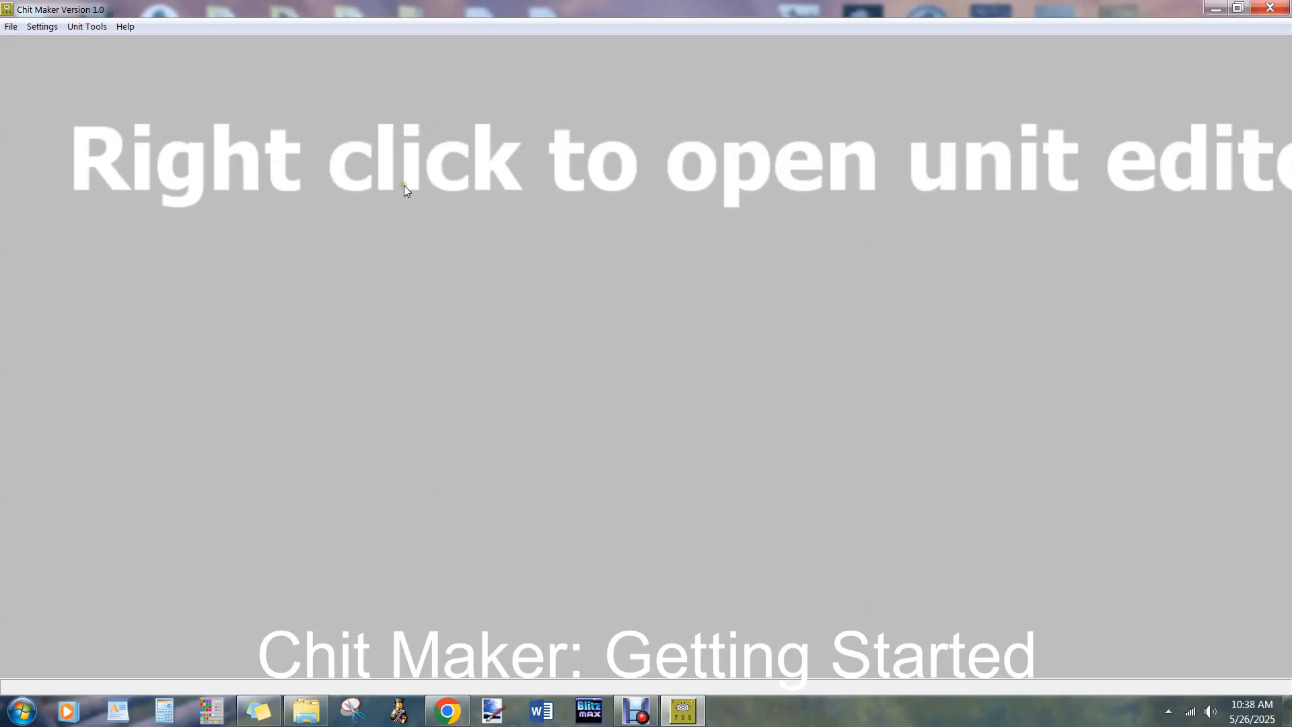
- Open the Default template of the first unit for editing and hide the defense factor
right_click(335, 174)
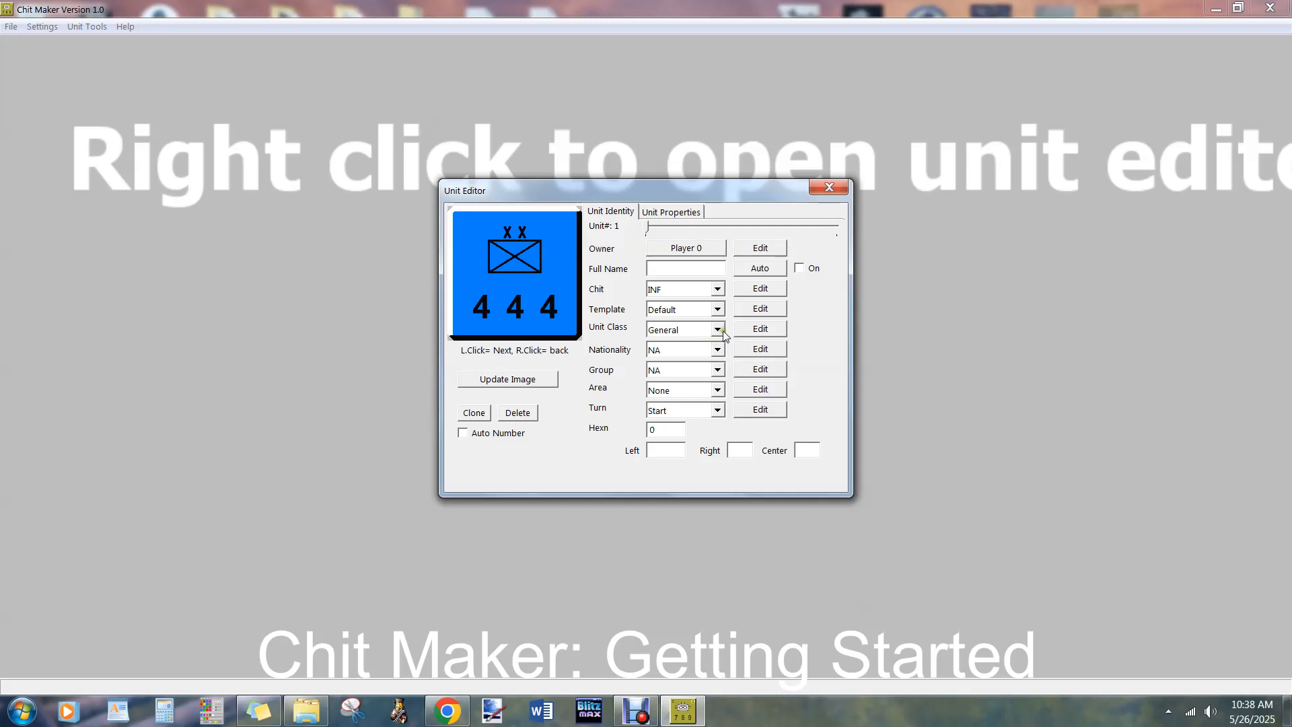
click(748, 308)
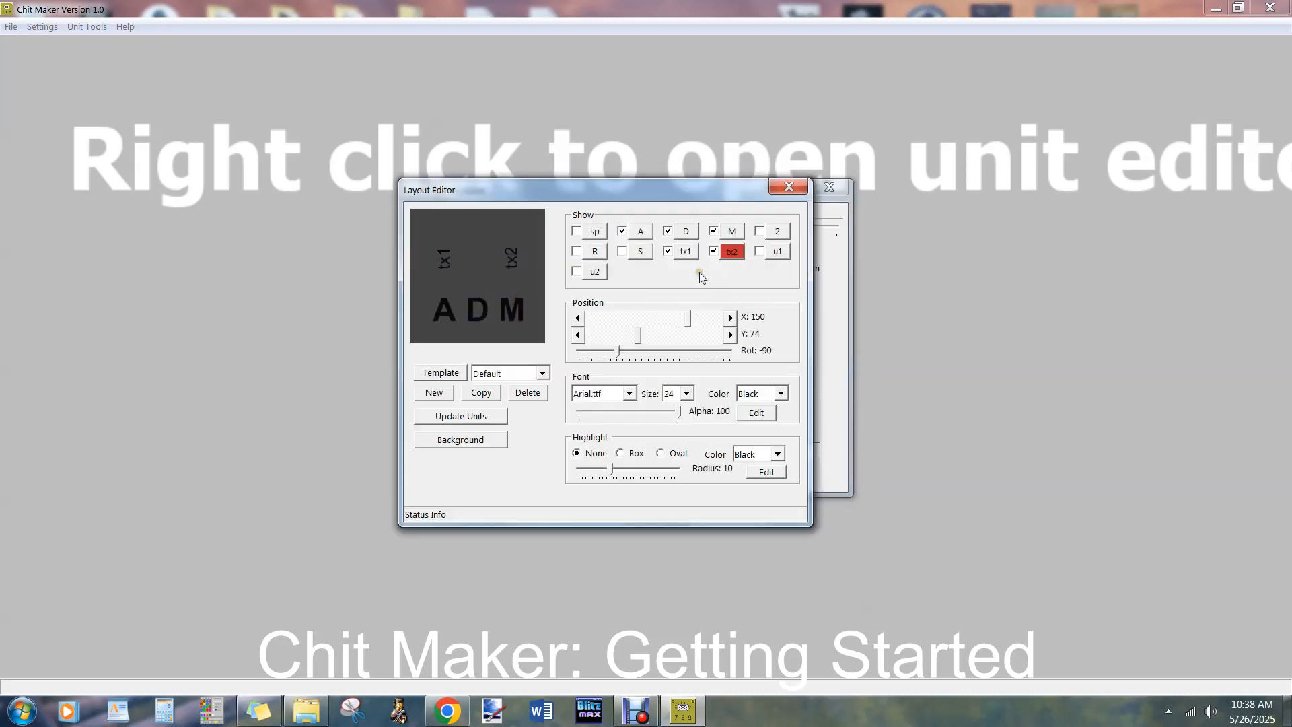
click(686, 232)
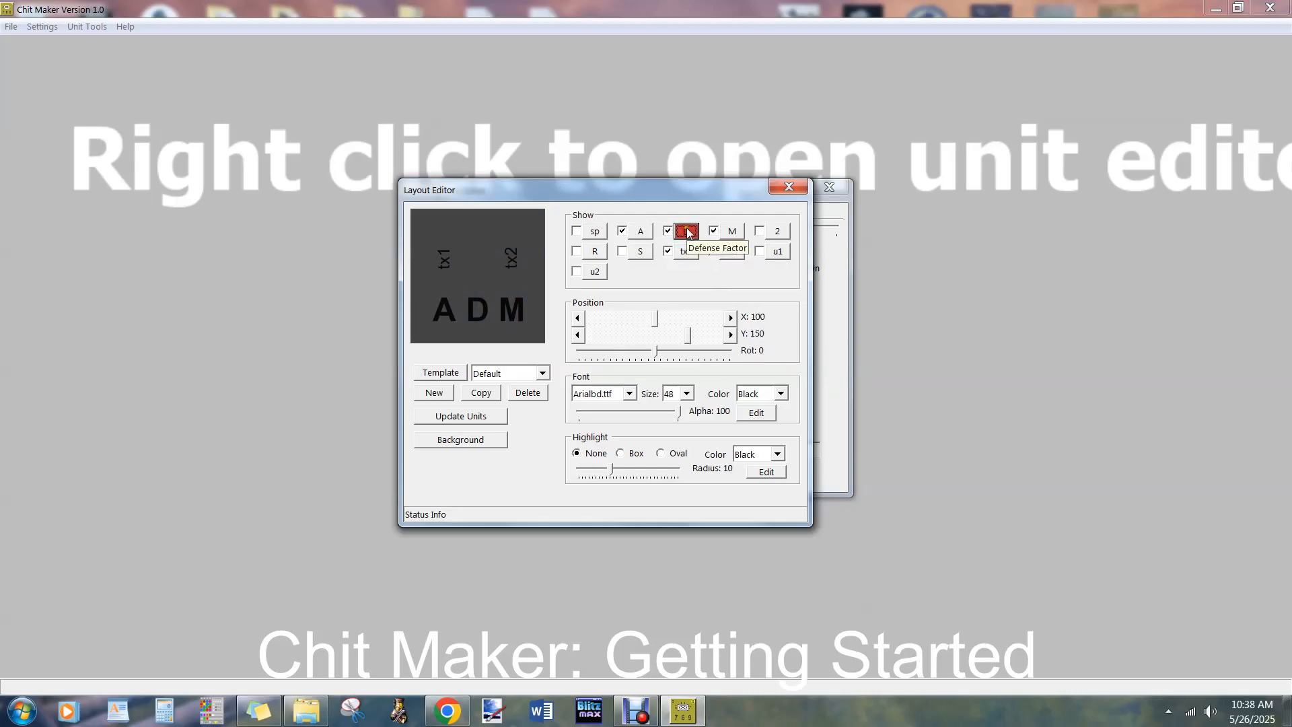
click(668, 232)
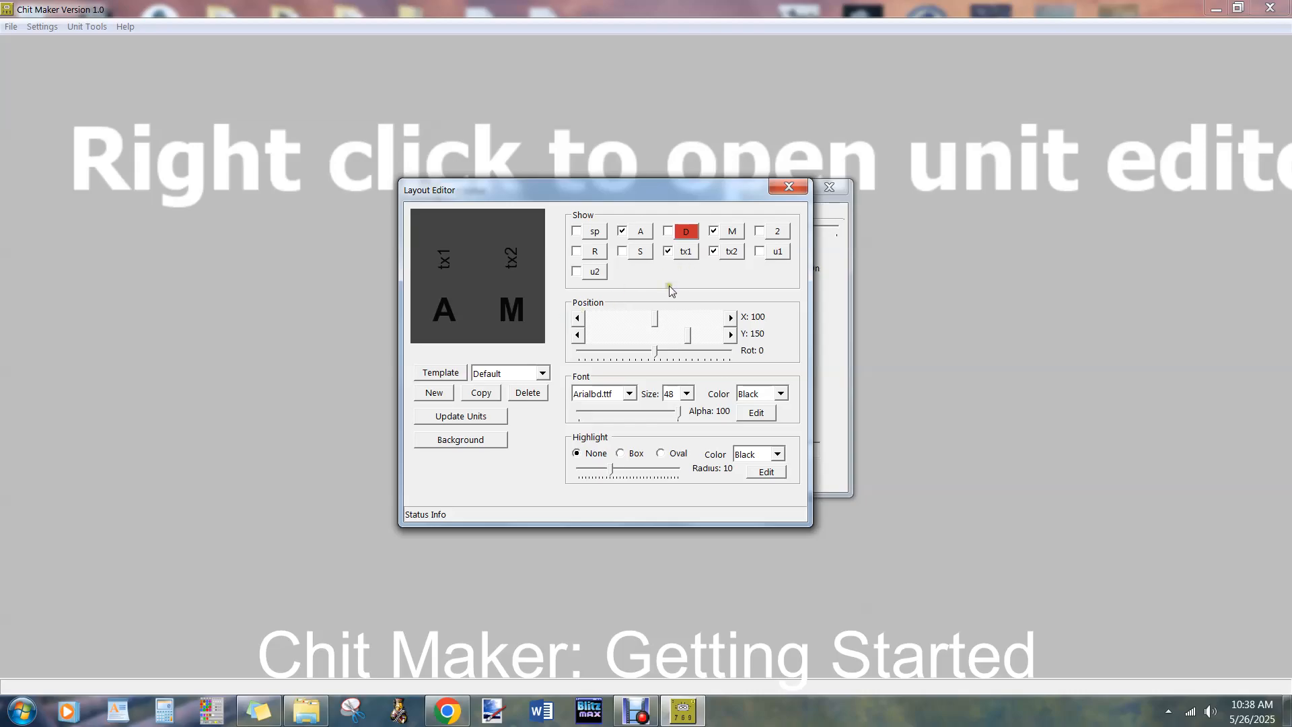
- Shift the attack factor inward in the Default template to an X position of about 60
click(640, 231)
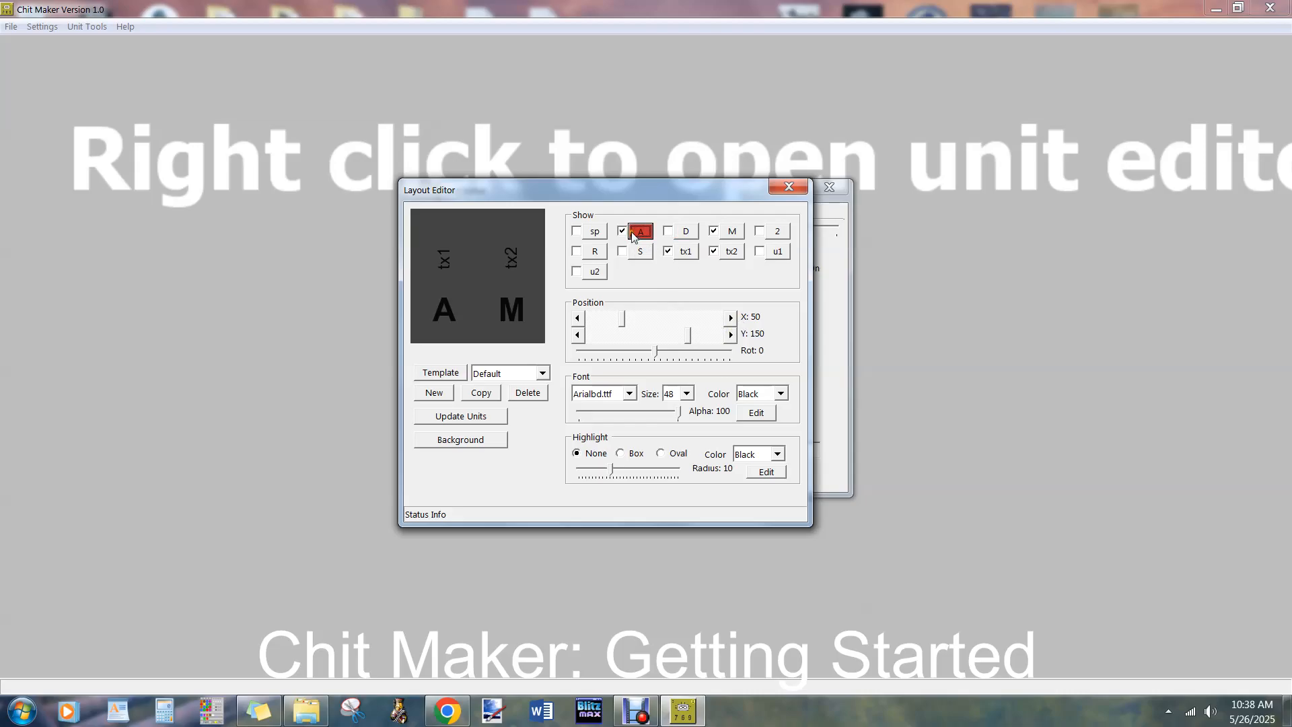
click(731, 317)
click(731, 317)
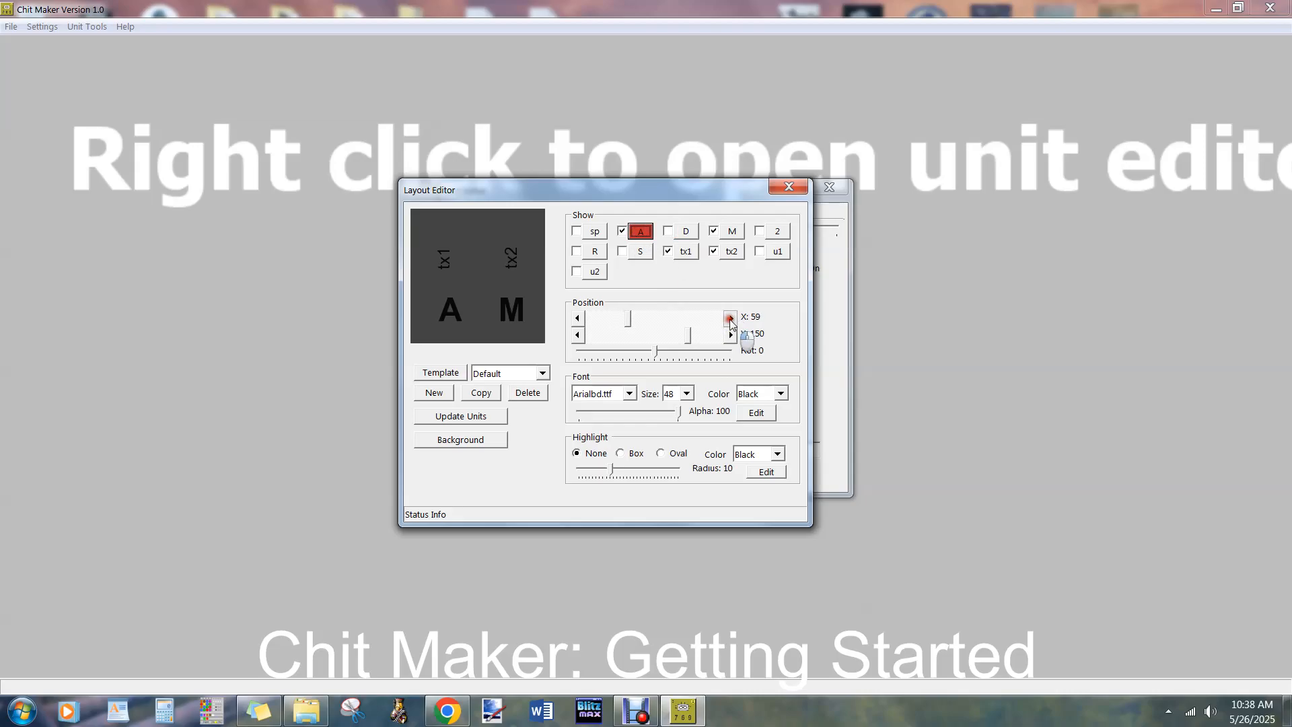
click(731, 317)
- Shift the movement factor inward to X 140 and close the layout editor
click(734, 232)
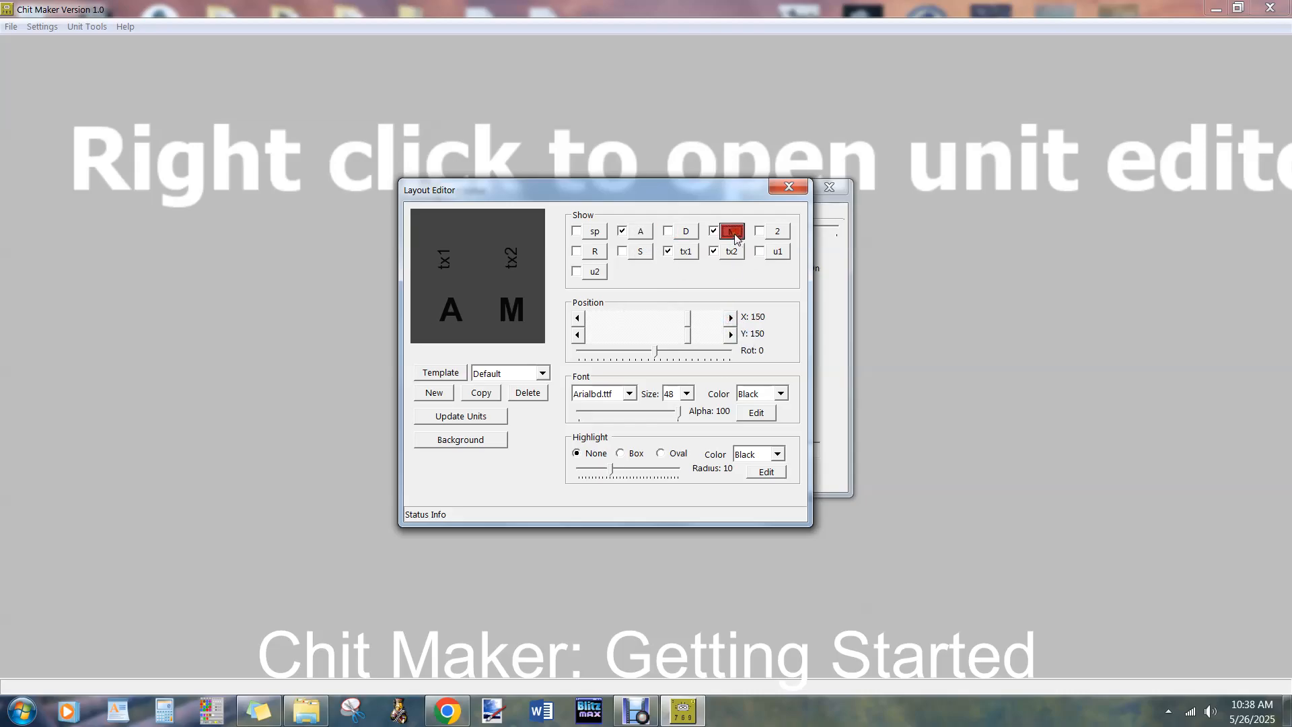
click(578, 318)
click(578, 318)
click(578, 318)
click(579, 319)
click(578, 318)
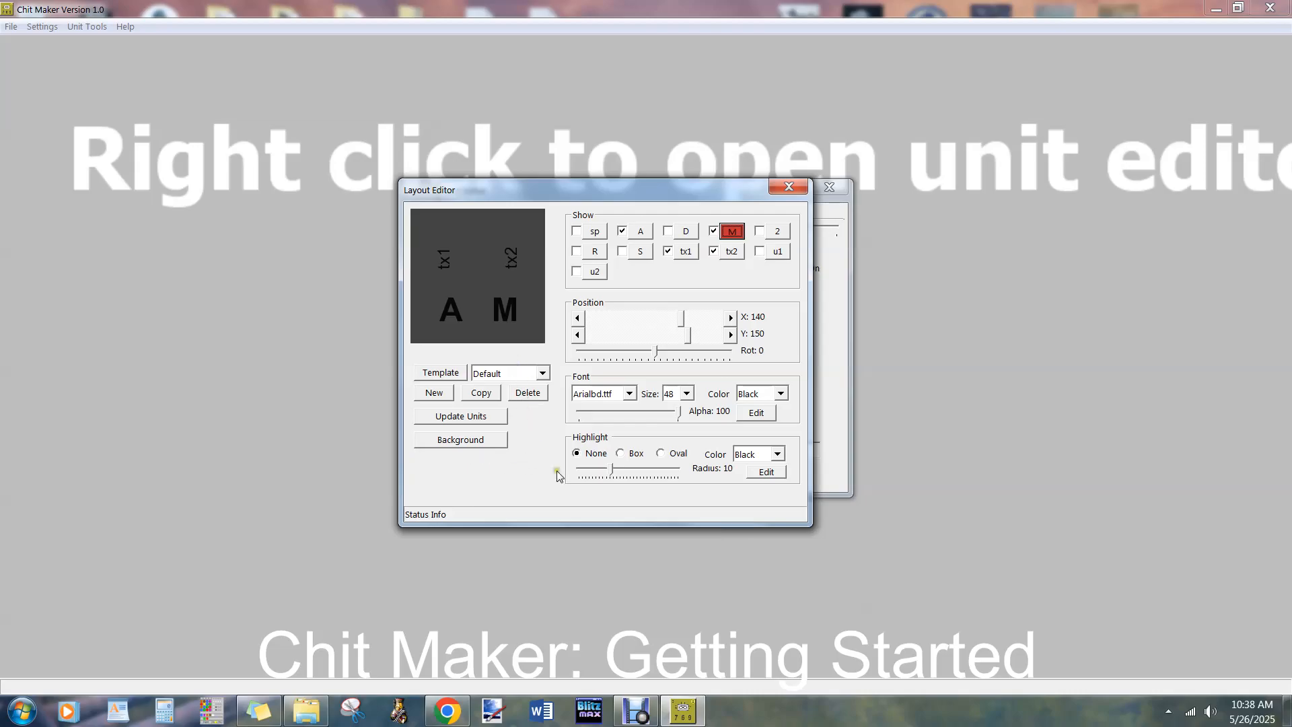
click(784, 186)
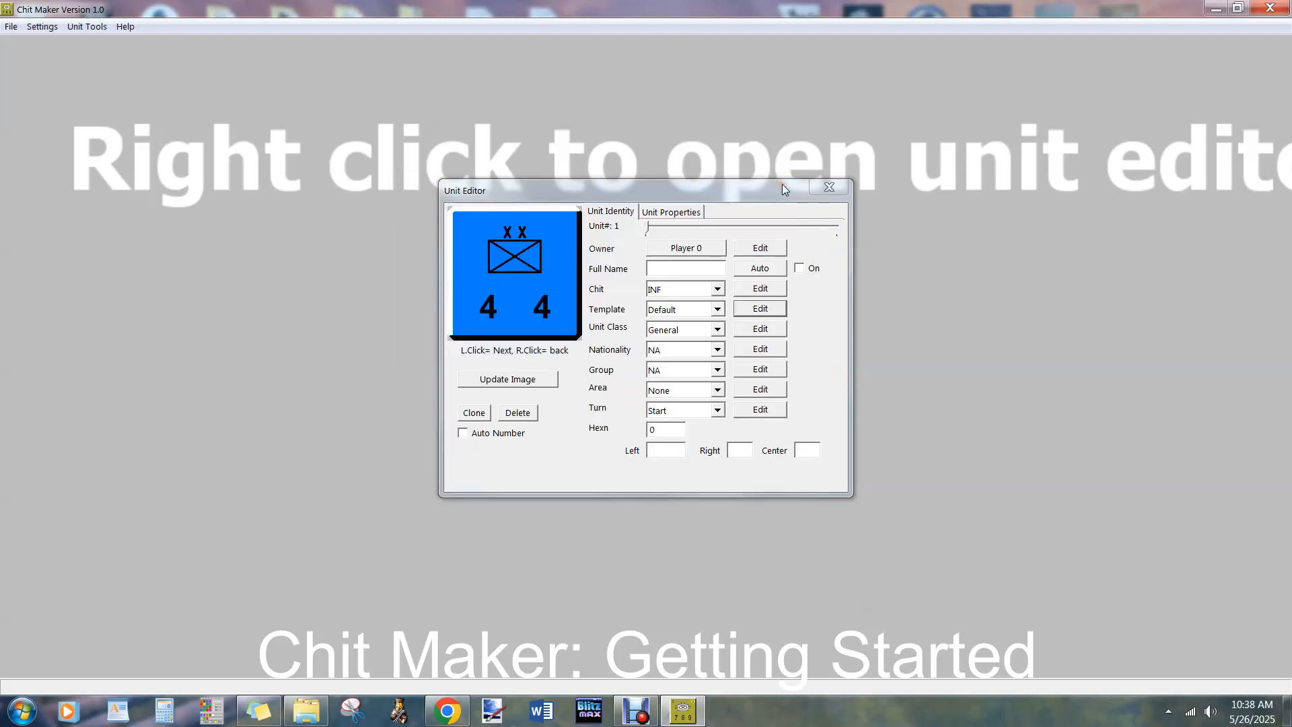
- Set the infantry unit's left and right labels to 1 and update its image
click(664, 454)
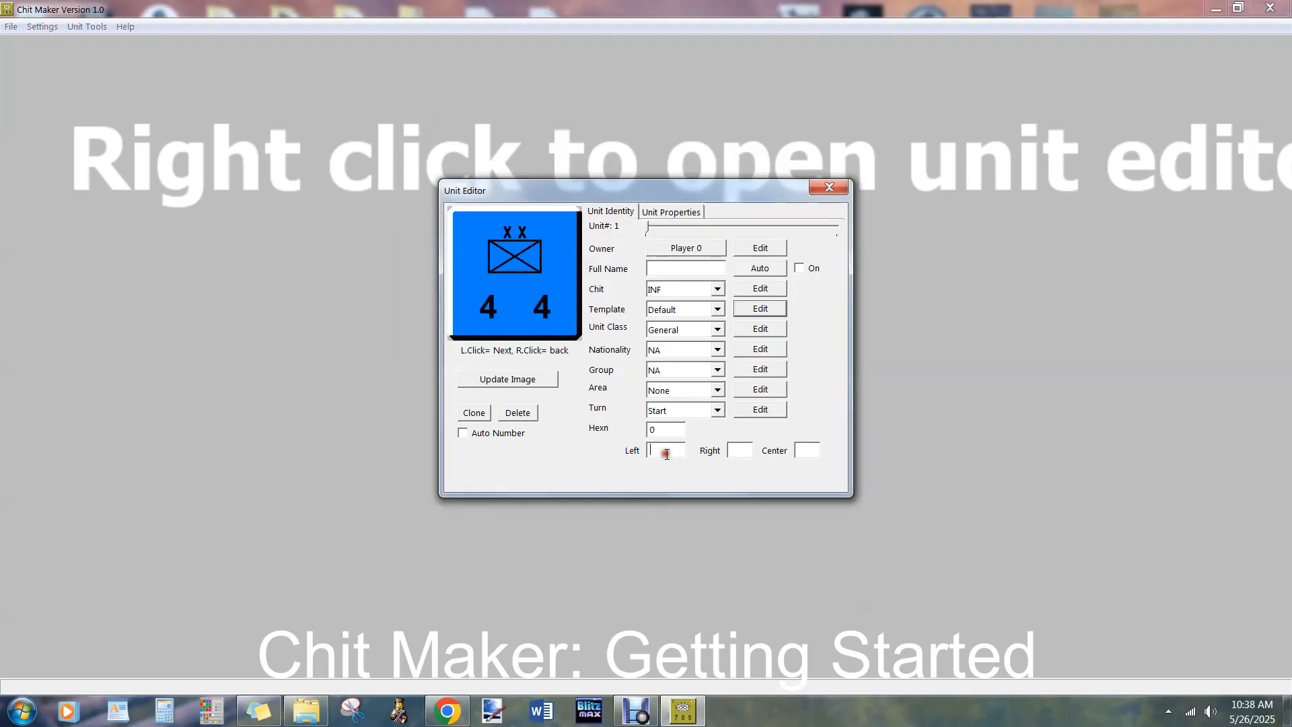
text(1)
click(739, 451)
text(1)
click(521, 382)
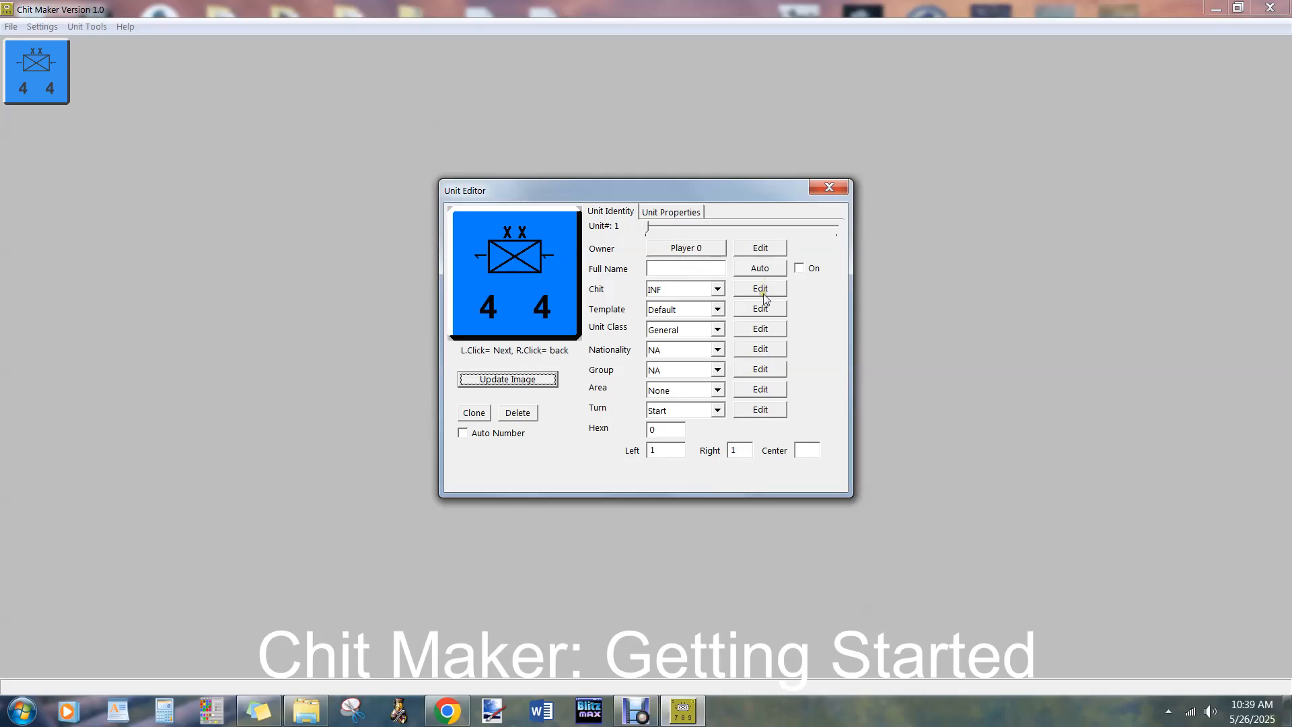
- Generate the unit's full name automatically, then switch on automatic naming and Auto Number
click(774, 270)
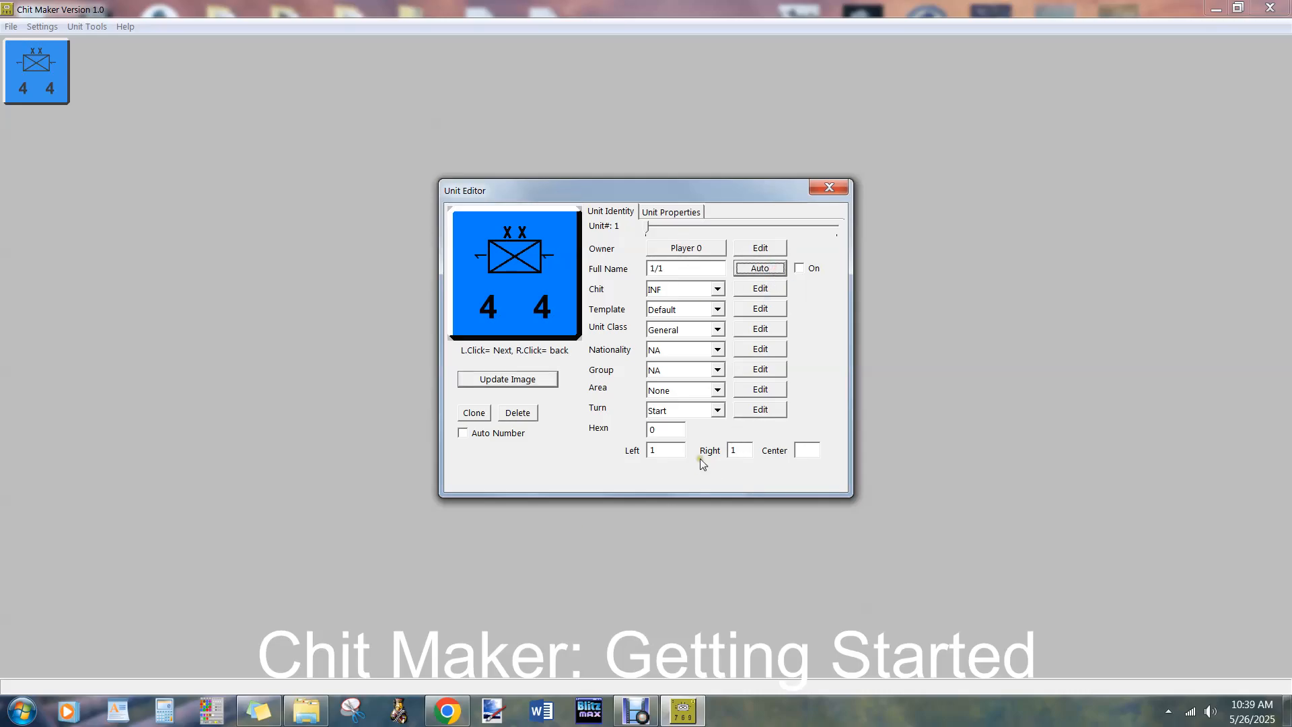
click(800, 269)
click(463, 434)
- Clone the infantry unit repeatedly until there are five auto-numbered units
click(474, 413)
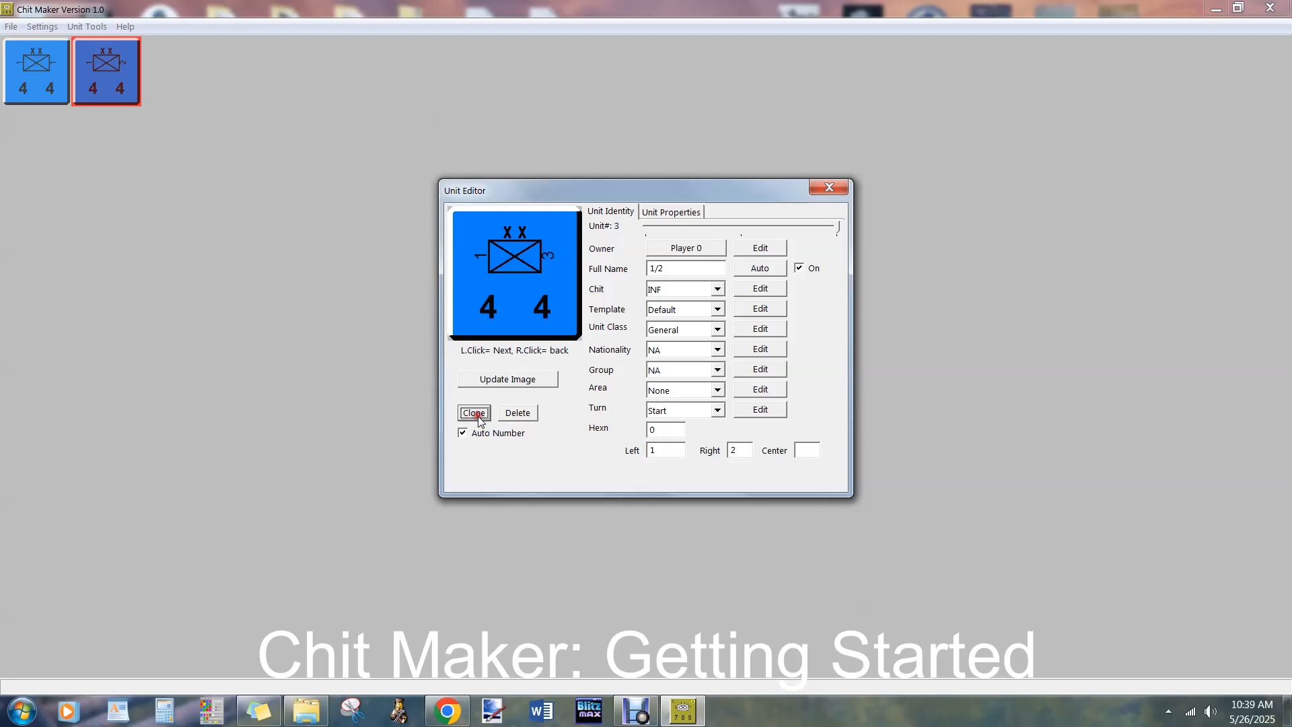
click(474, 413)
click(474, 413)
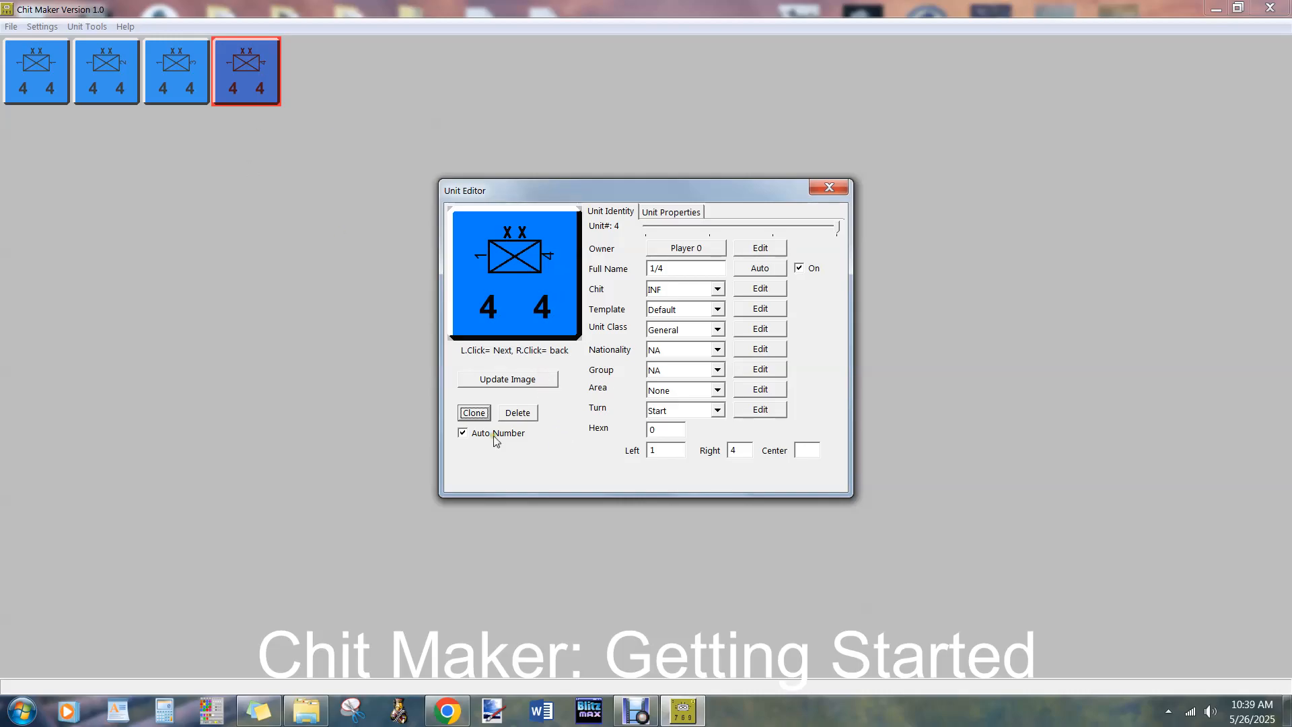
click(480, 419)
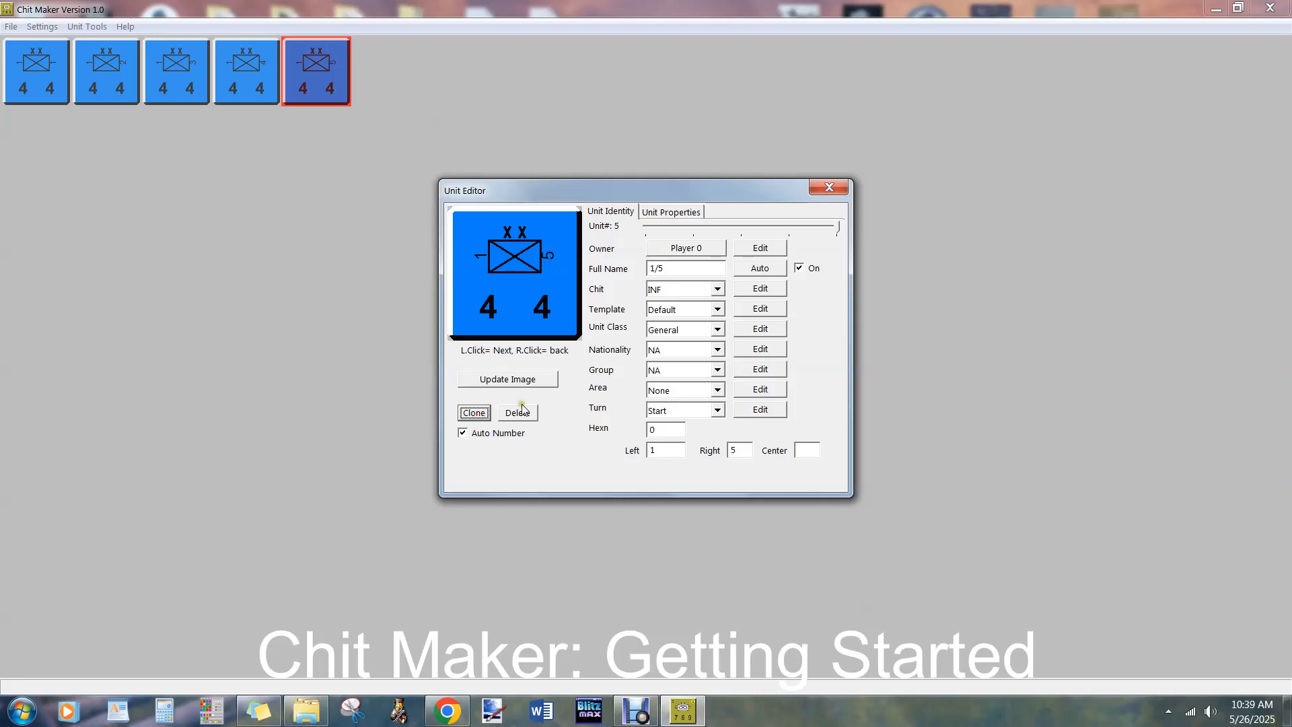
- Change the fifth unit's chit to TANK, set its right label to 17 and update its image
click(715, 293)
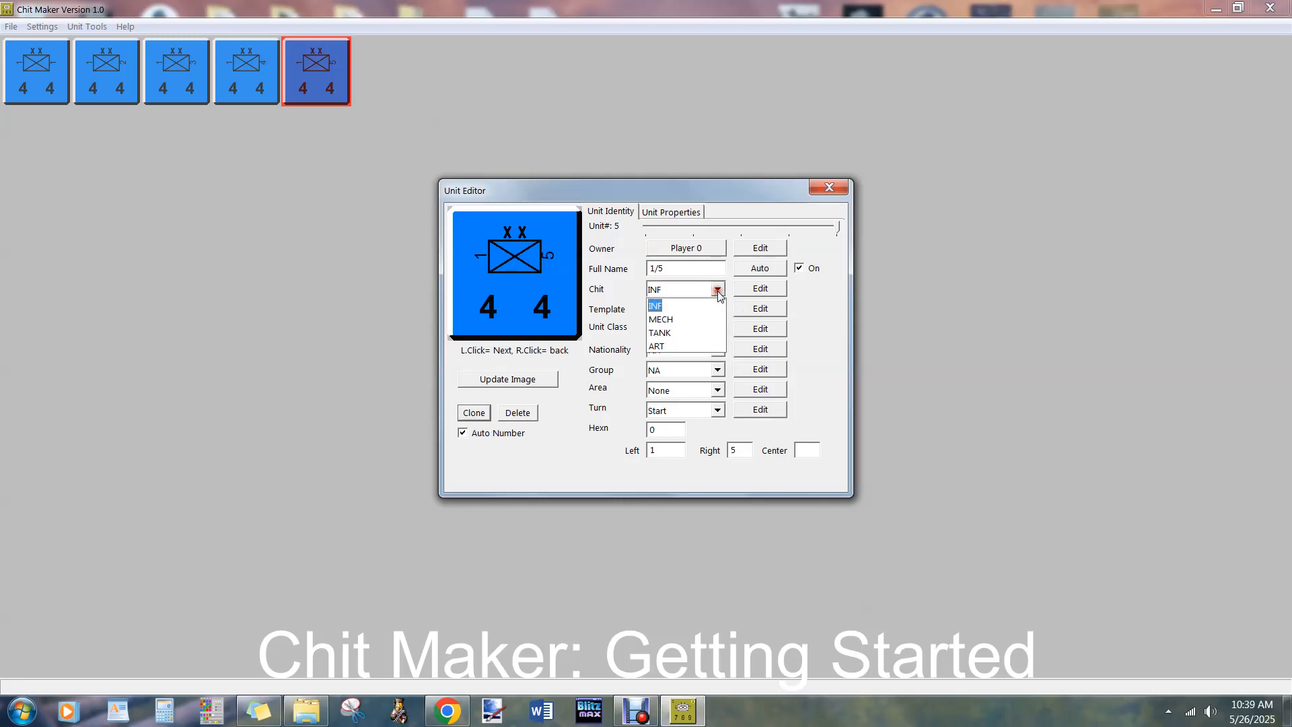
click(655, 333)
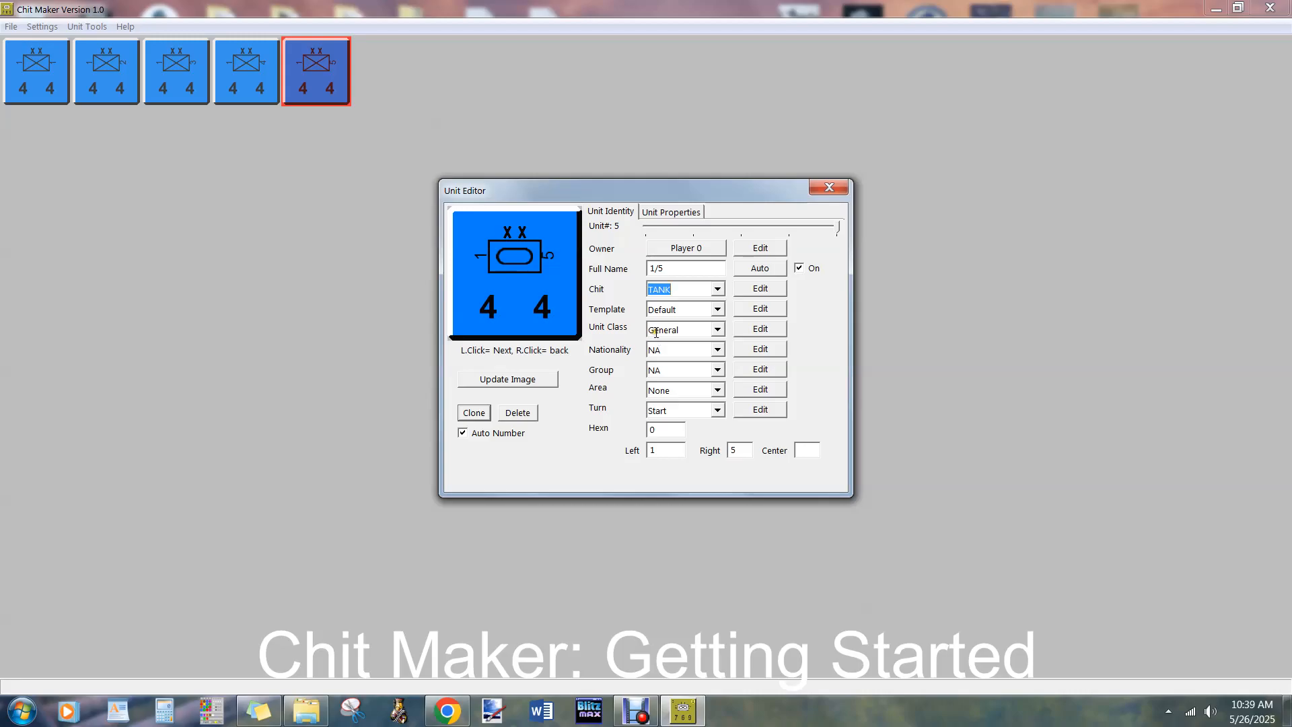
click(744, 451)
drag(743, 451, 710, 455)
click(540, 381)
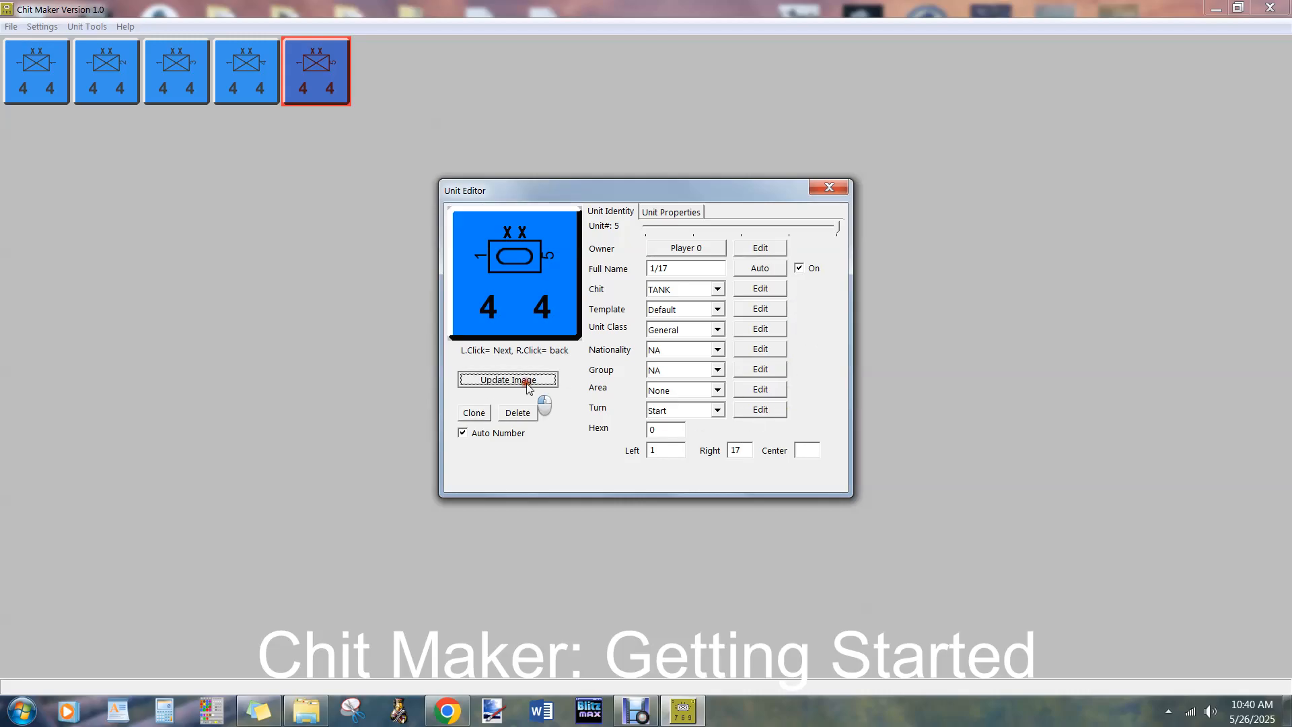
- Set the tank unit's attack to 8 and Move 1 to 6, make defense equal attack, and update its image
click(689, 216)
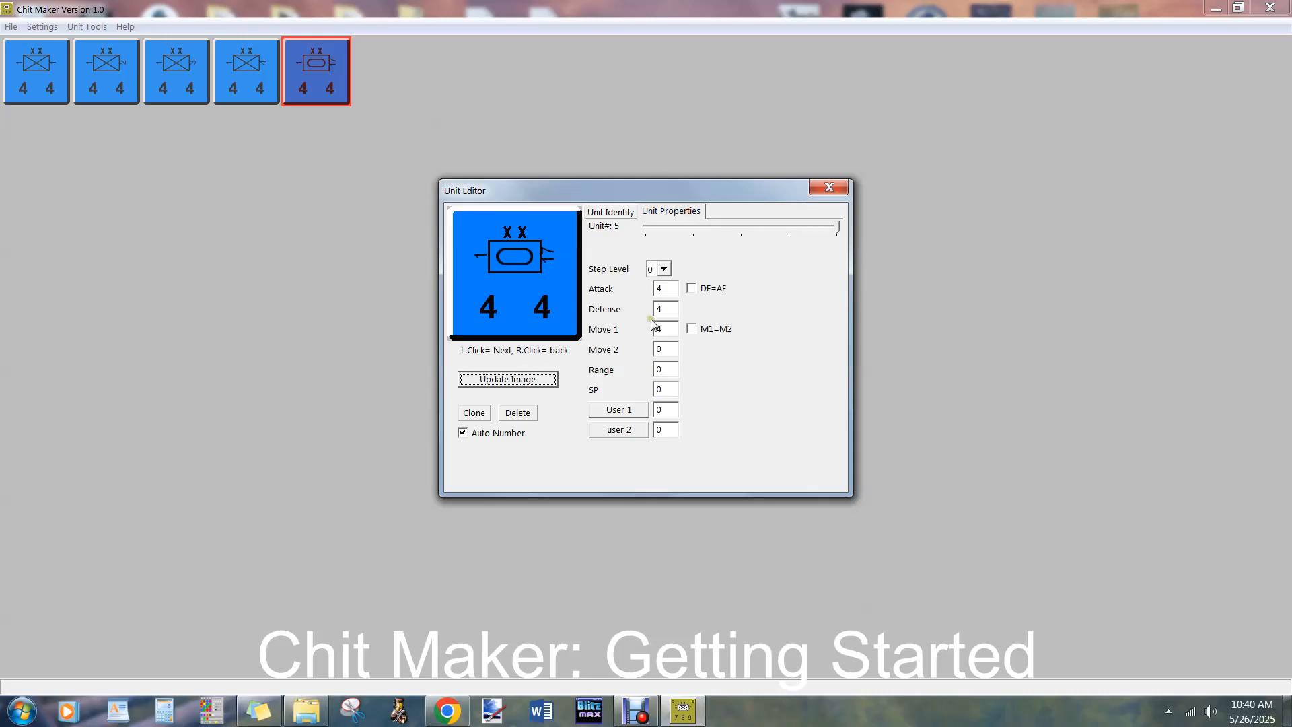
drag(672, 290, 641, 290)
text(8)
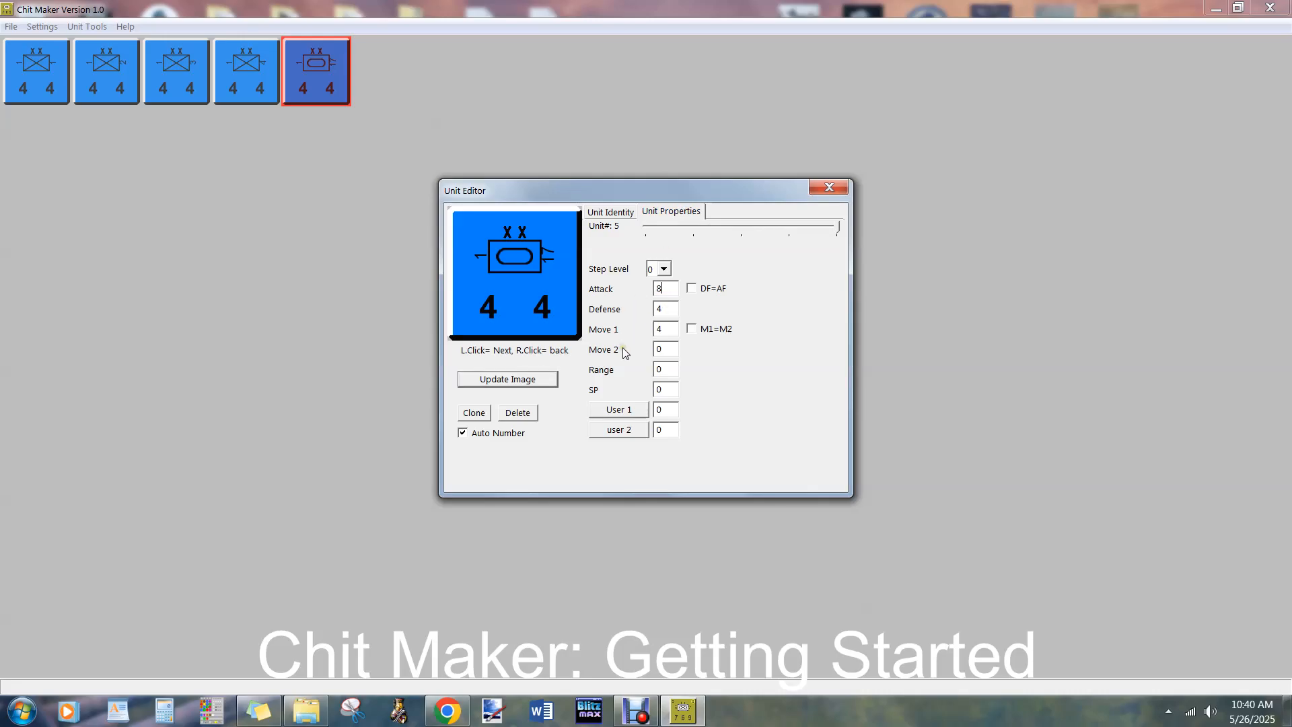
drag(673, 332, 640, 332)
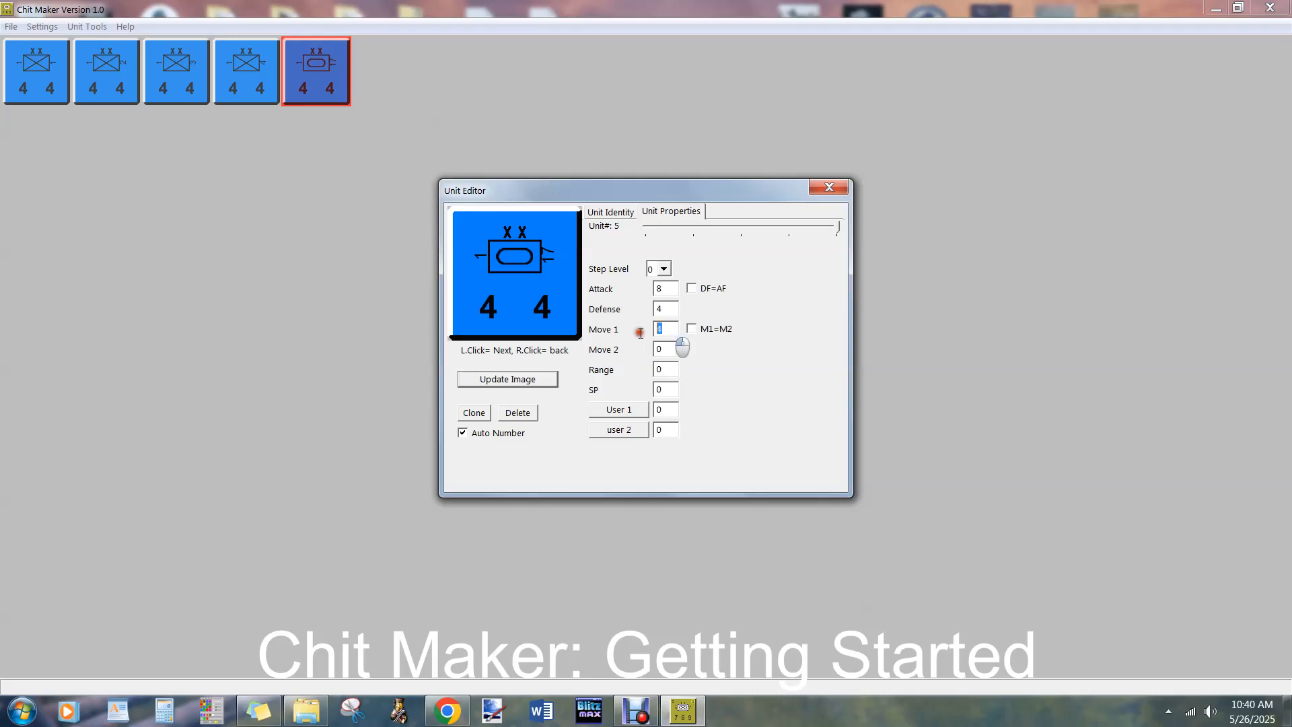
text(6)
click(692, 291)
double_click(673, 290)
text(4)
click(528, 380)
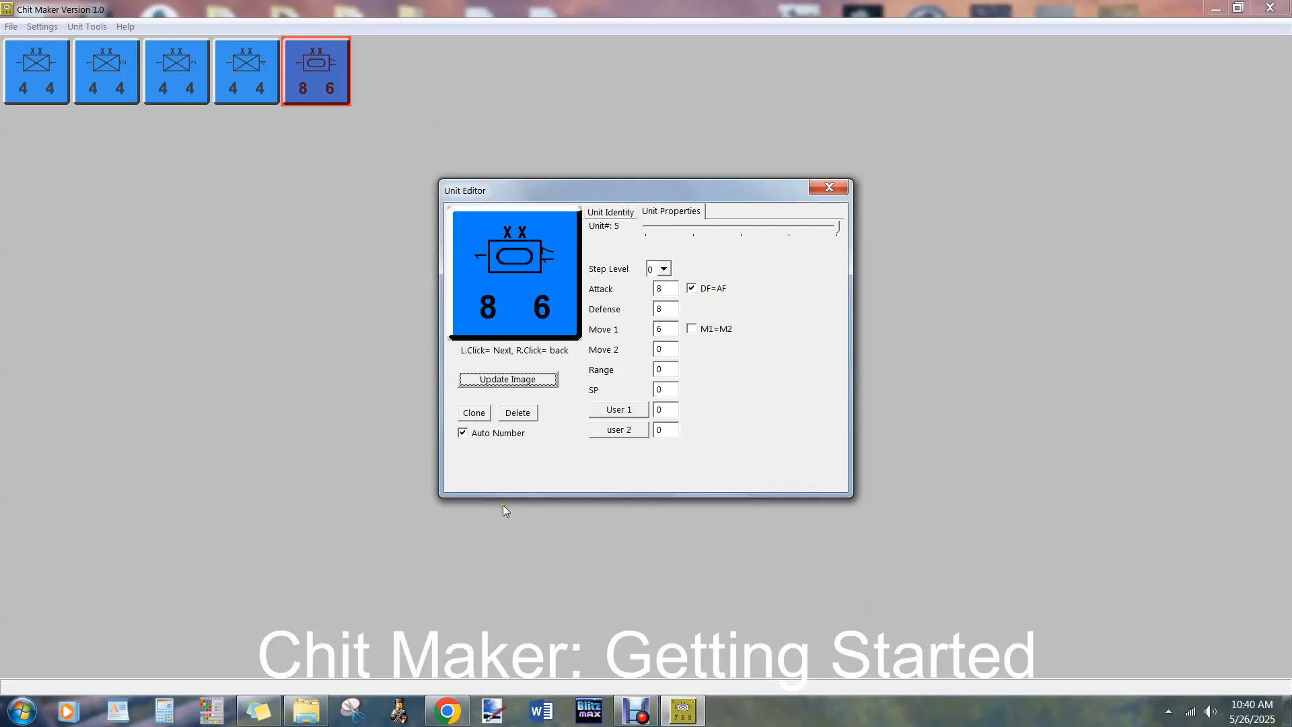
- Clone the tank unit, set the copy's right label to 33 and update its image
click(474, 414)
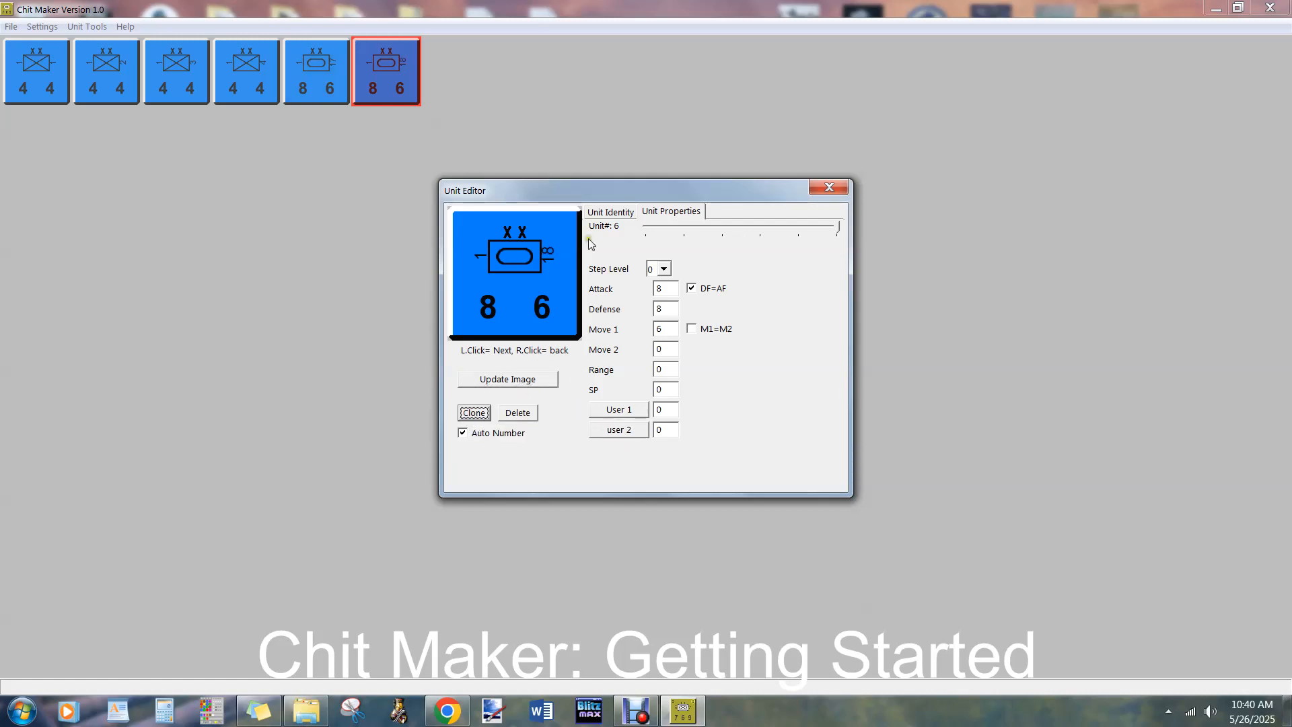
click(610, 212)
double_click(739, 450)
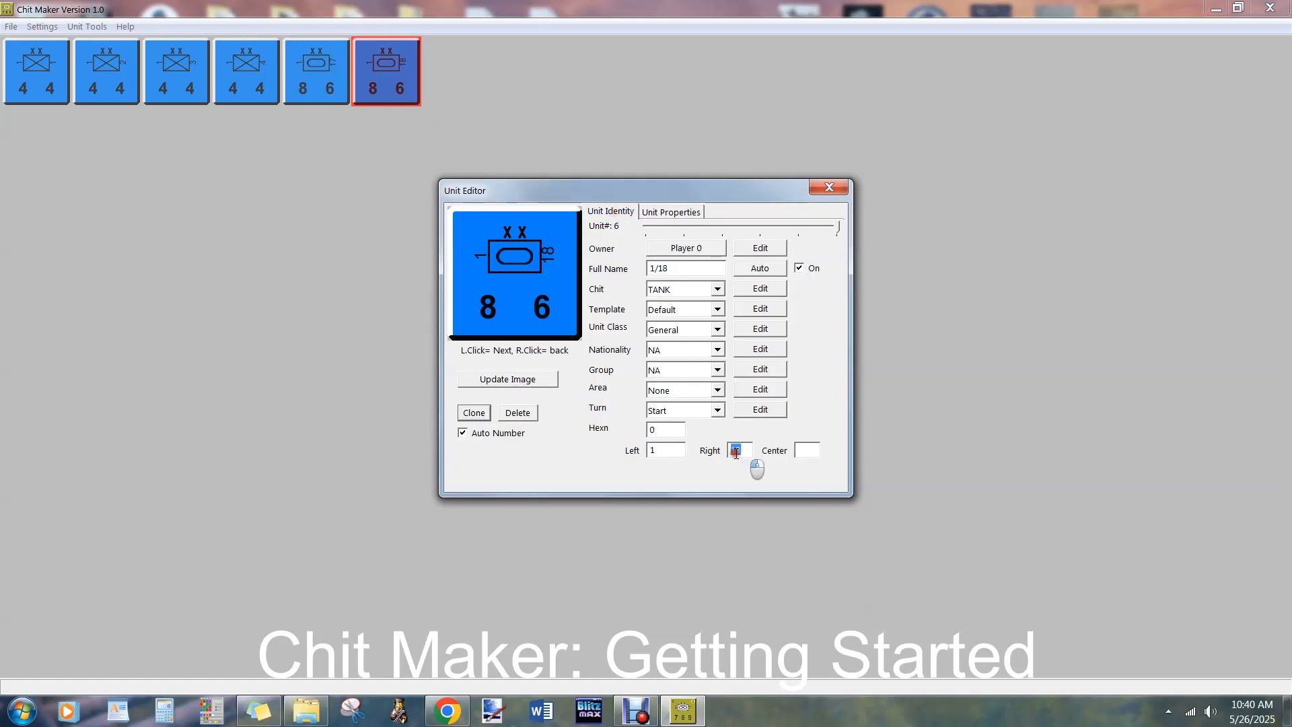
text(33)
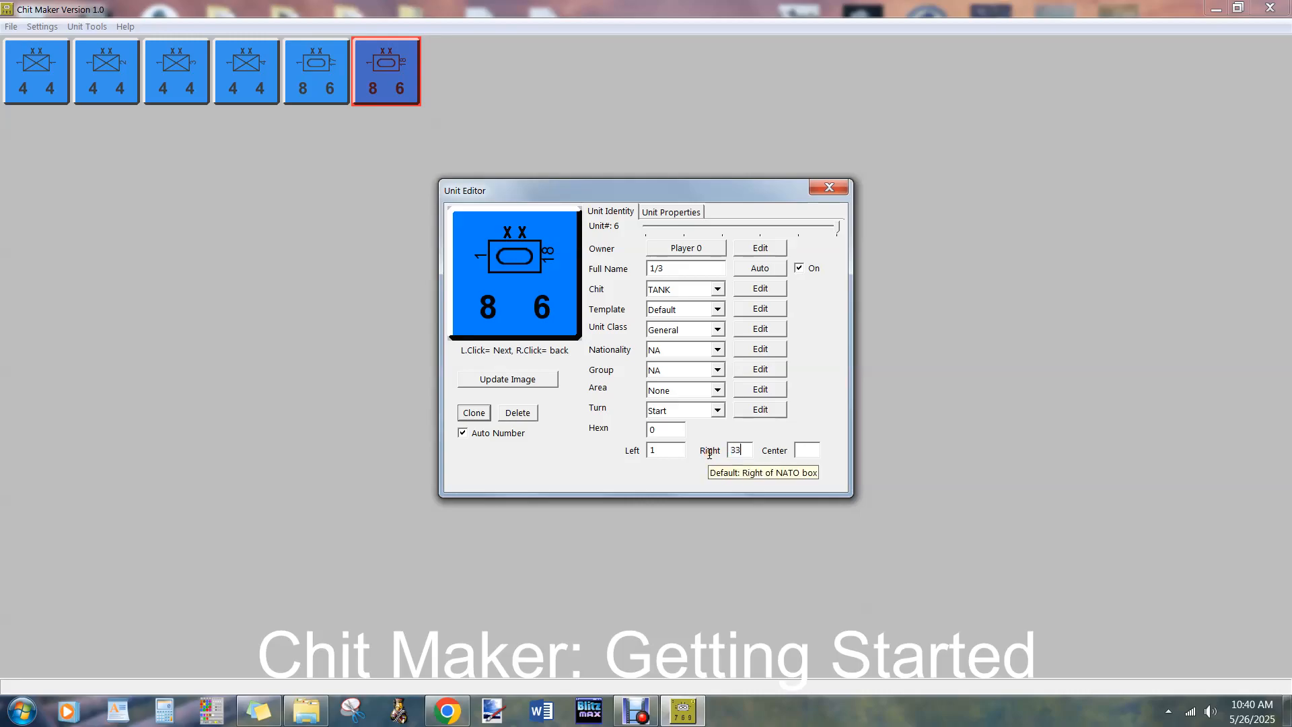
click(860, 368)
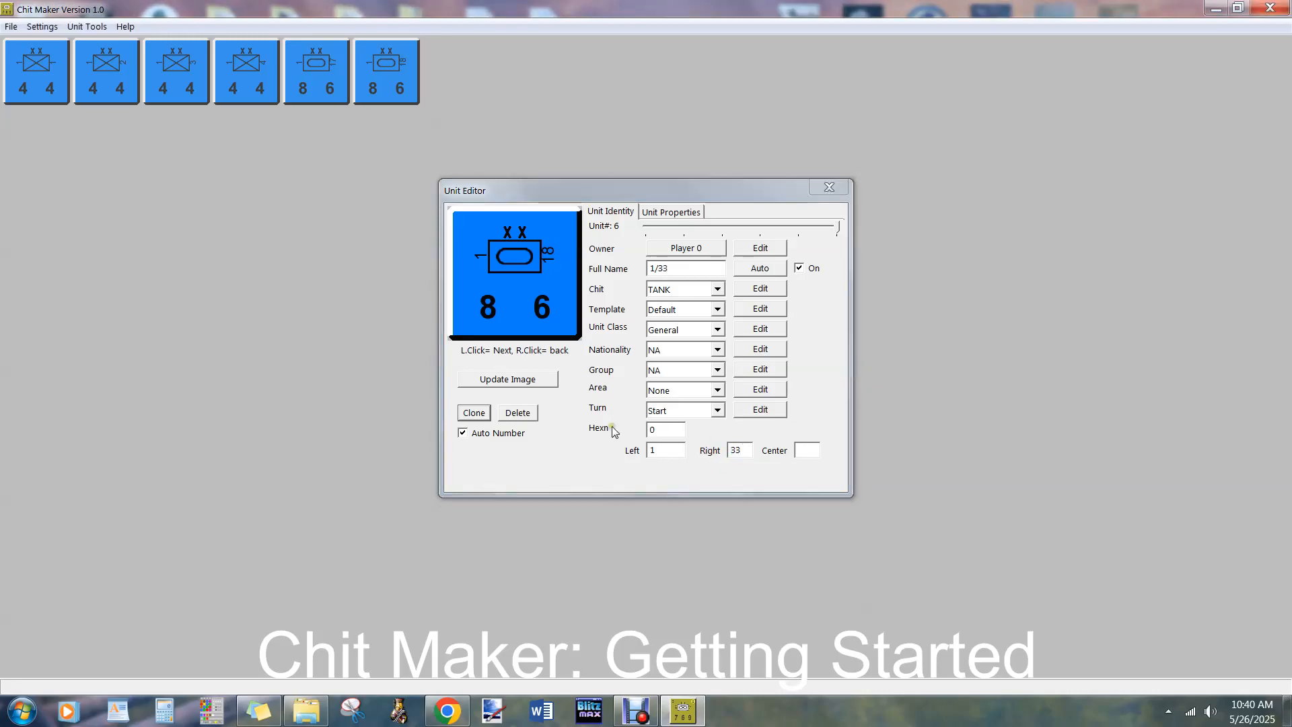
click(527, 380)
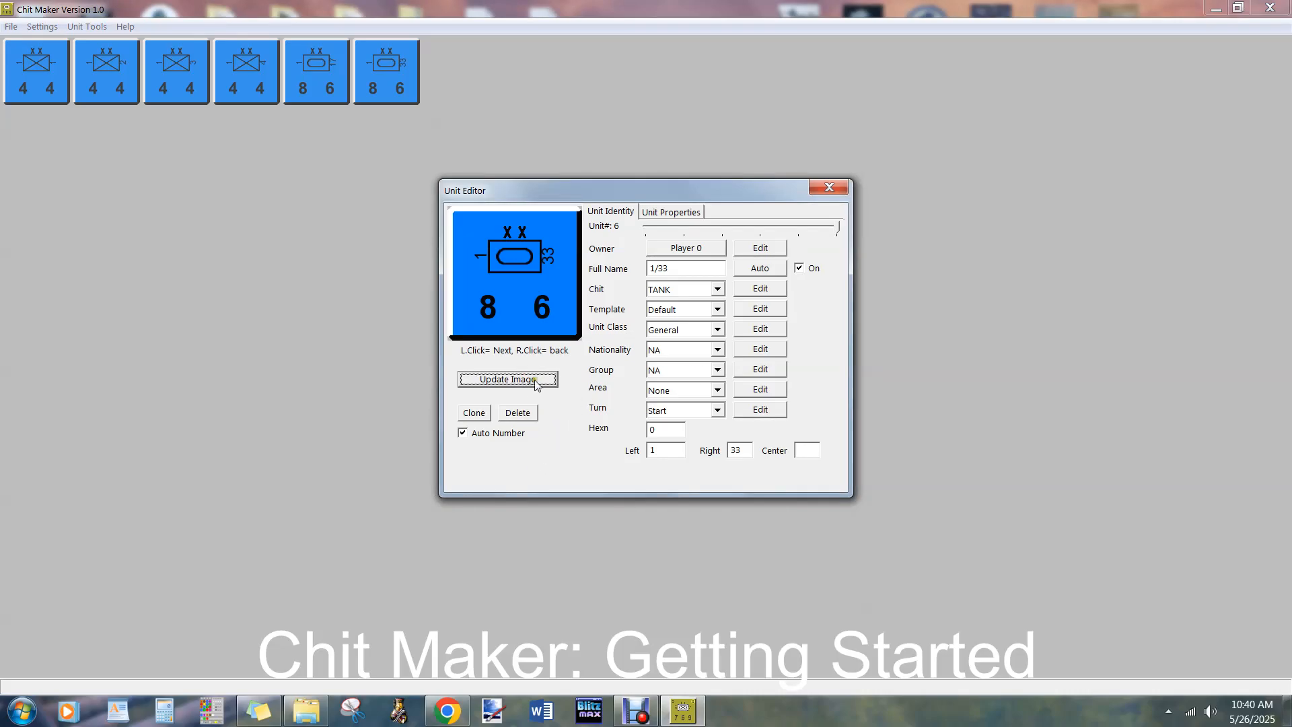
- Clone the second tank unit, change the copy's chit to ART and clear its right label
click(476, 413)
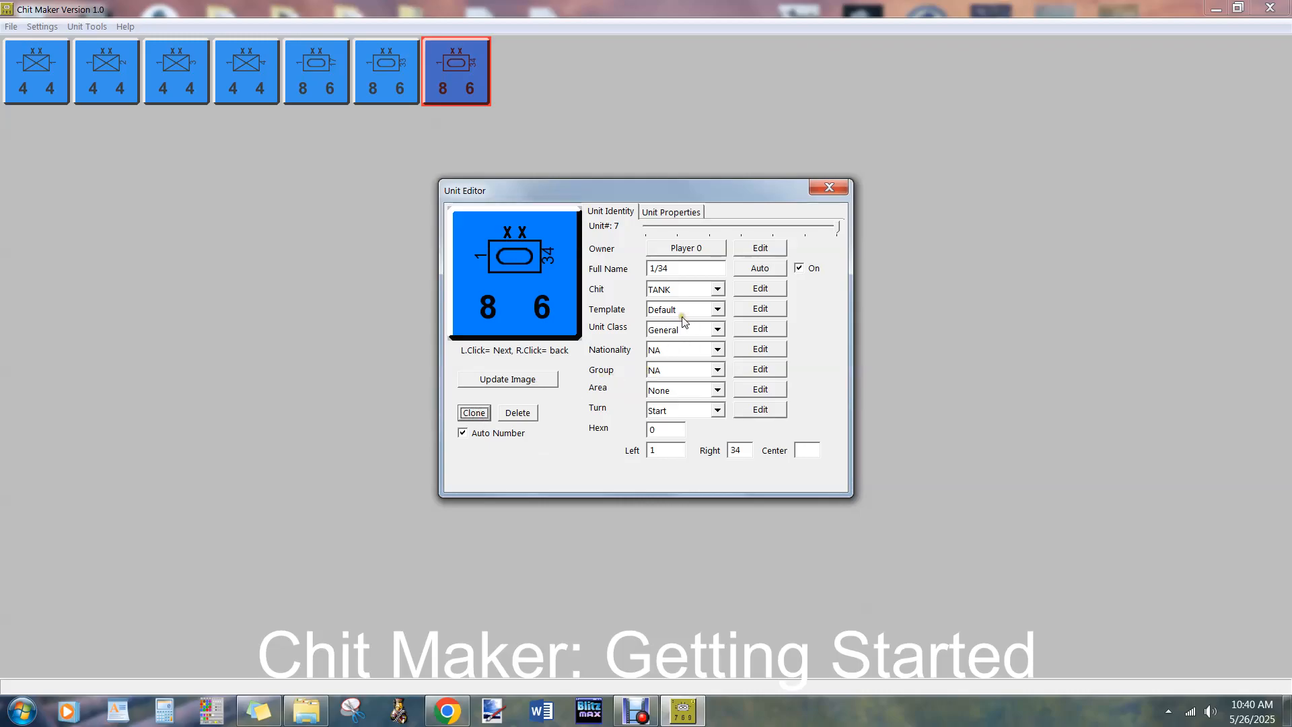
click(718, 290)
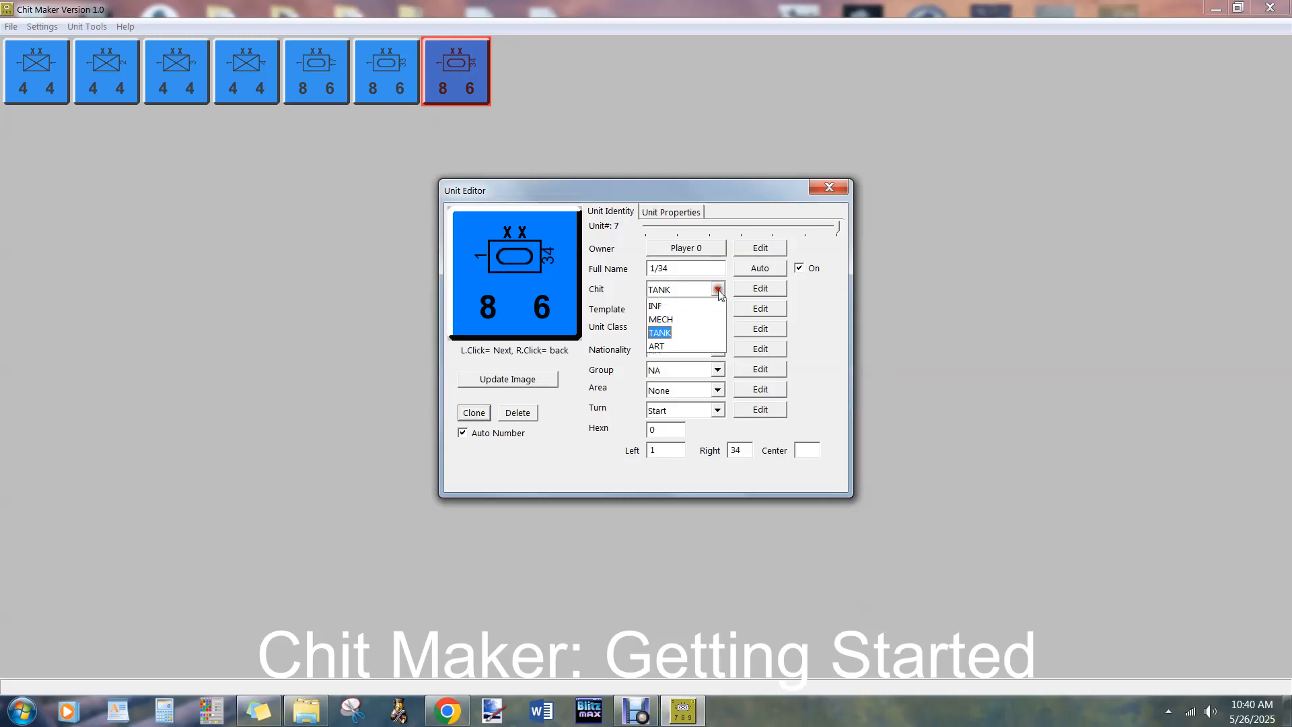
click(665, 344)
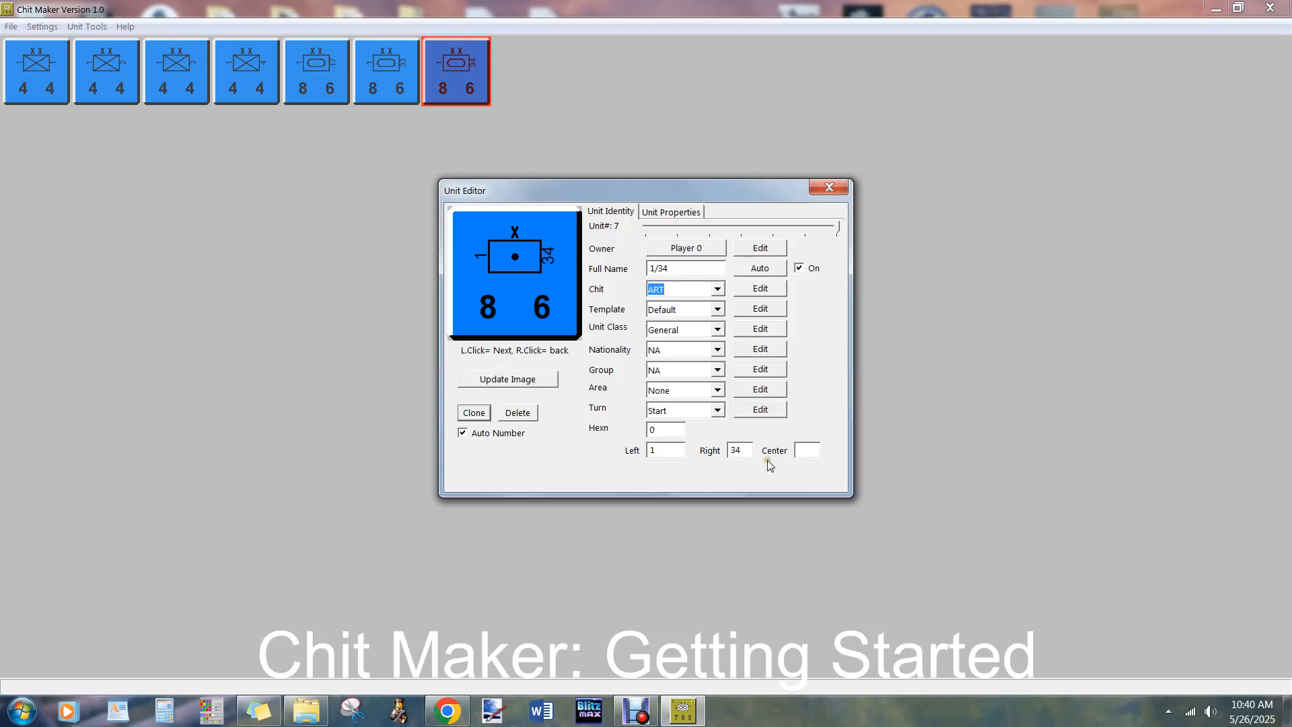
double_click(747, 453)
key(BackSpace)
- Create a new layout template and name it RANGE
click(753, 312)
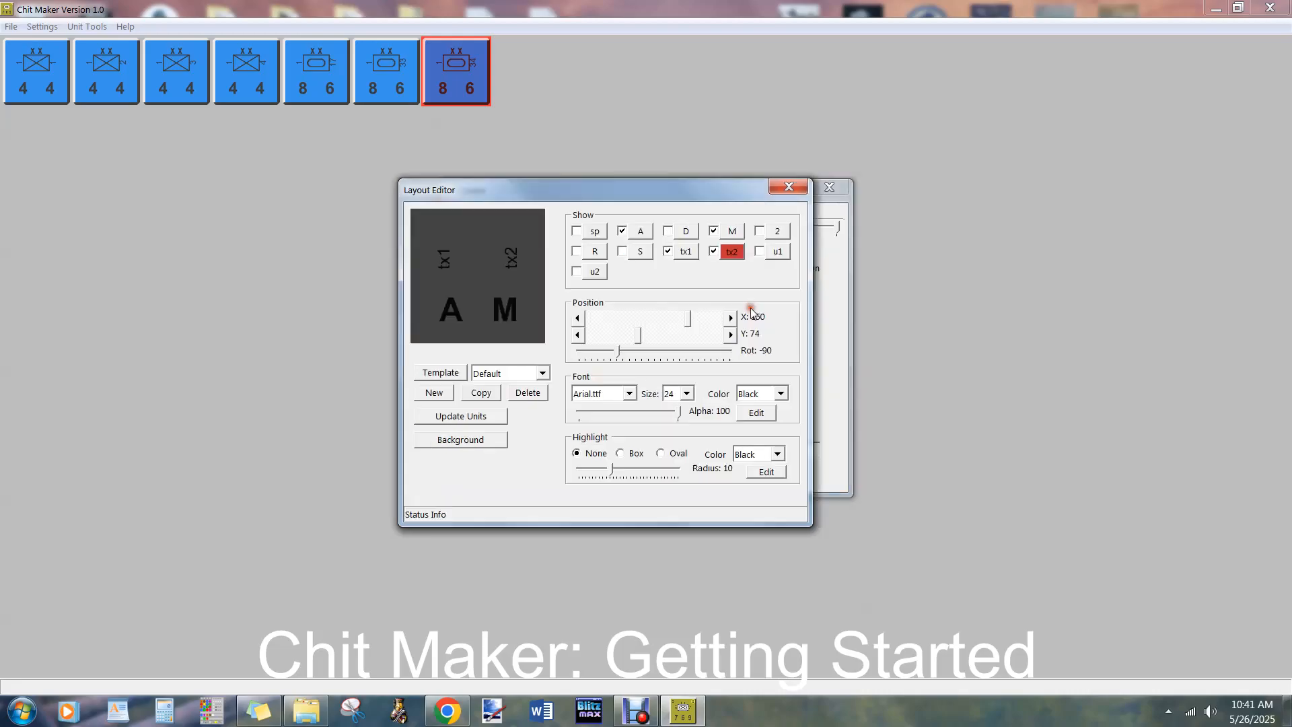
click(433, 393)
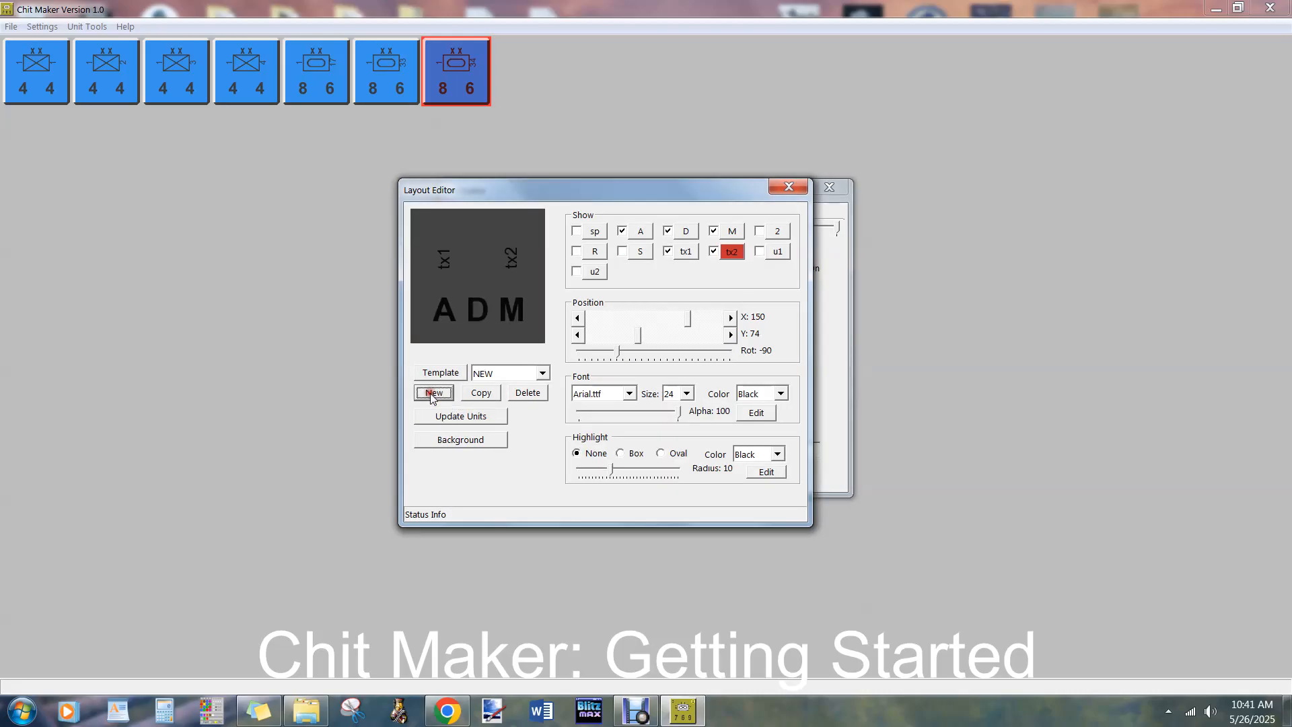
click(441, 372)
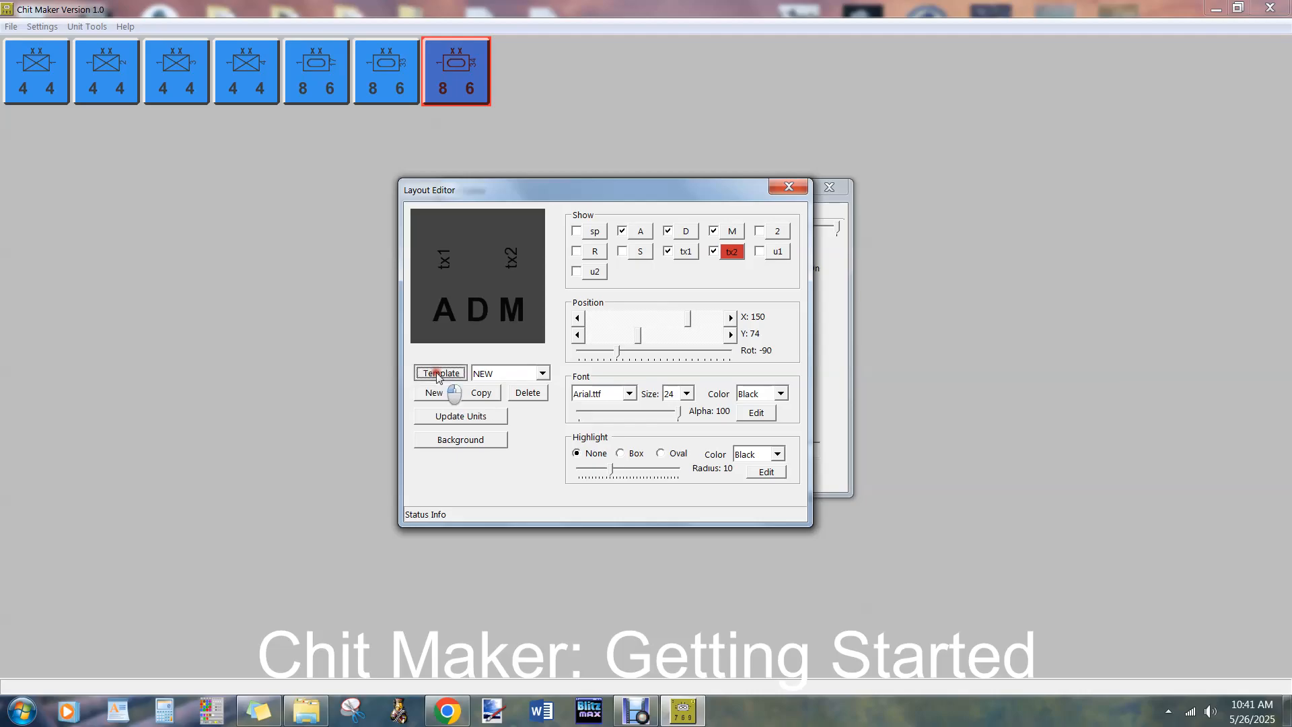
text(A)
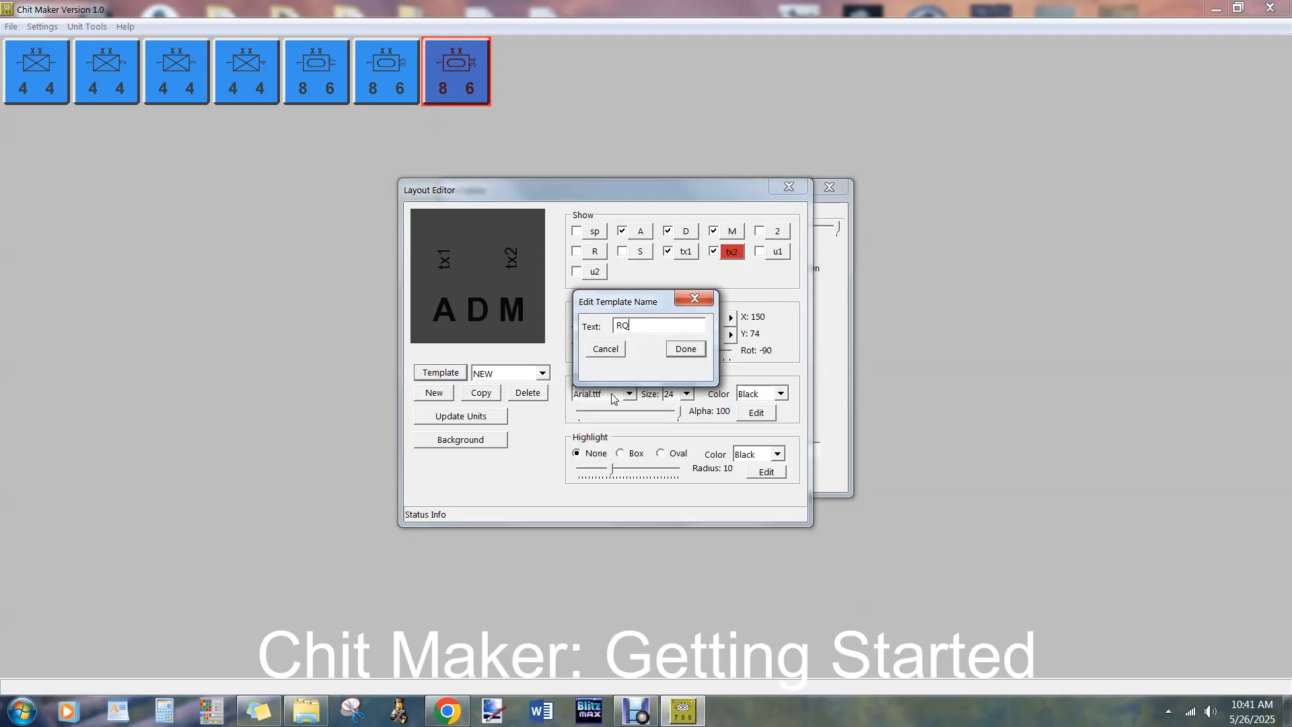
text(Q)
key(BackSpace)
text(ANGE)
click(677, 352)
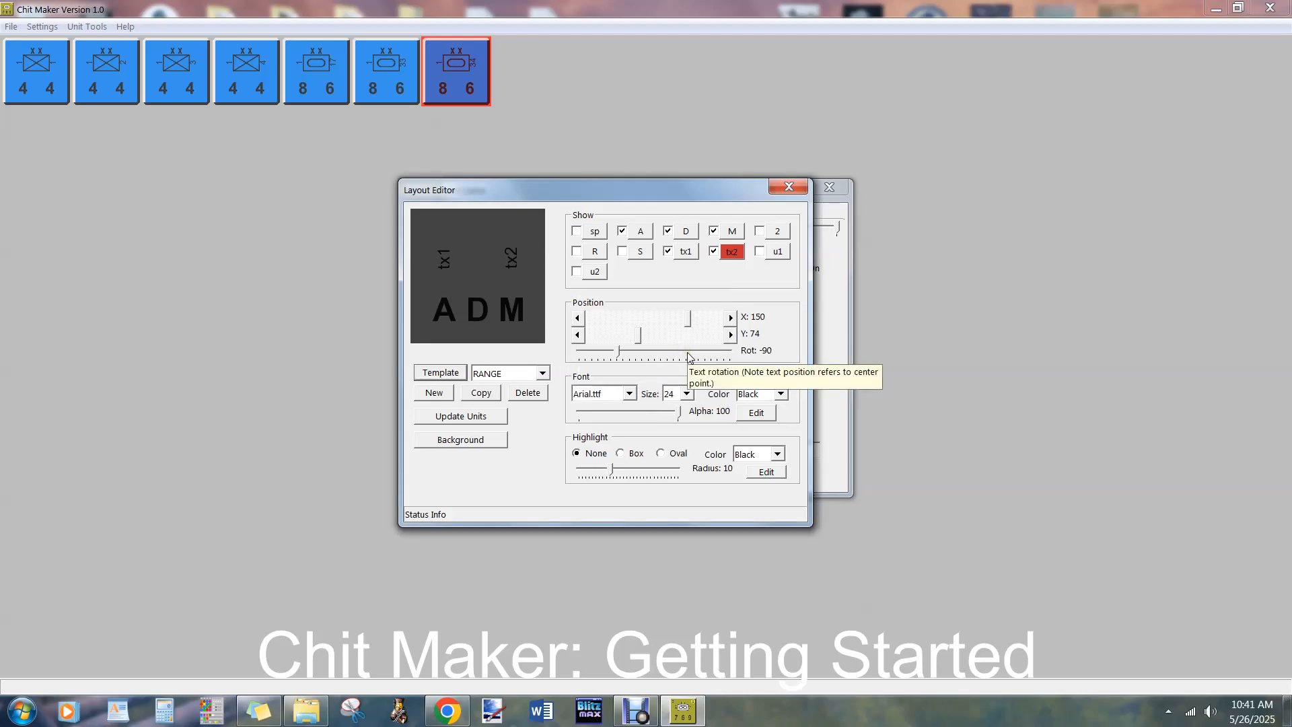
- Show the range factor (R) in the RANGE template and position it at about X 168, Y 30
click(596, 253)
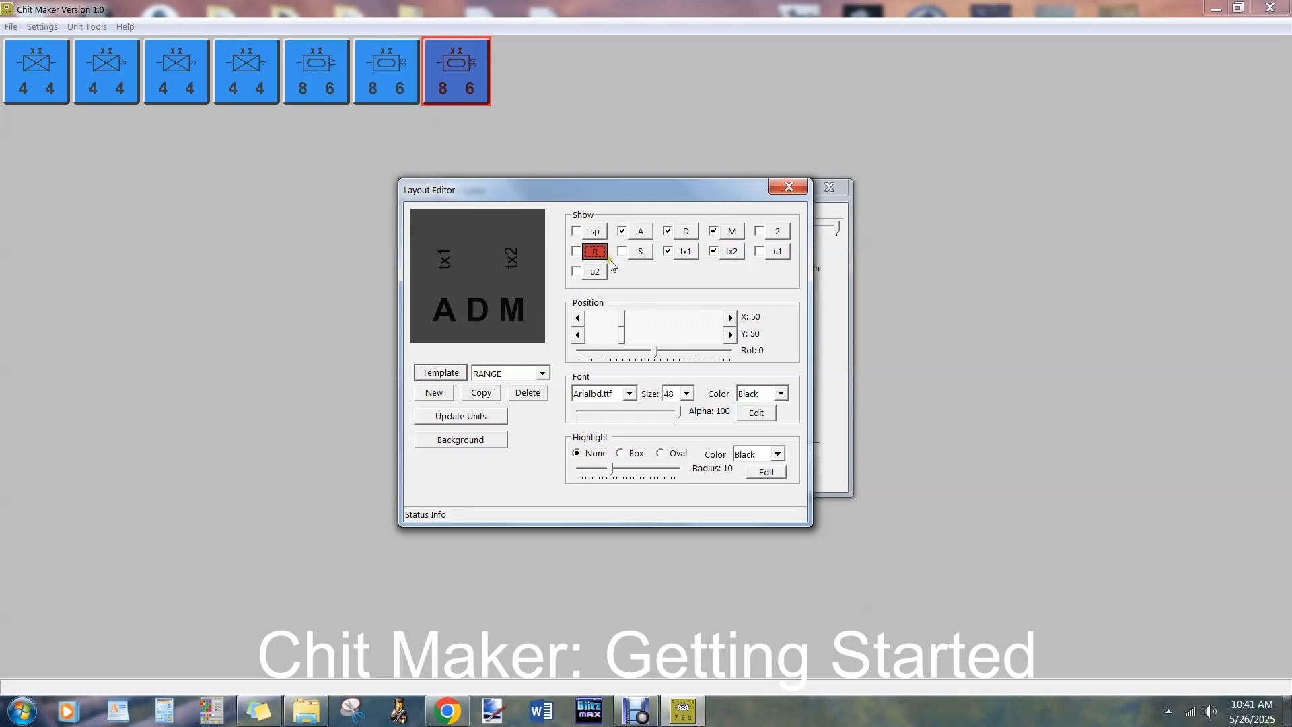
click(577, 252)
drag(626, 322, 701, 320)
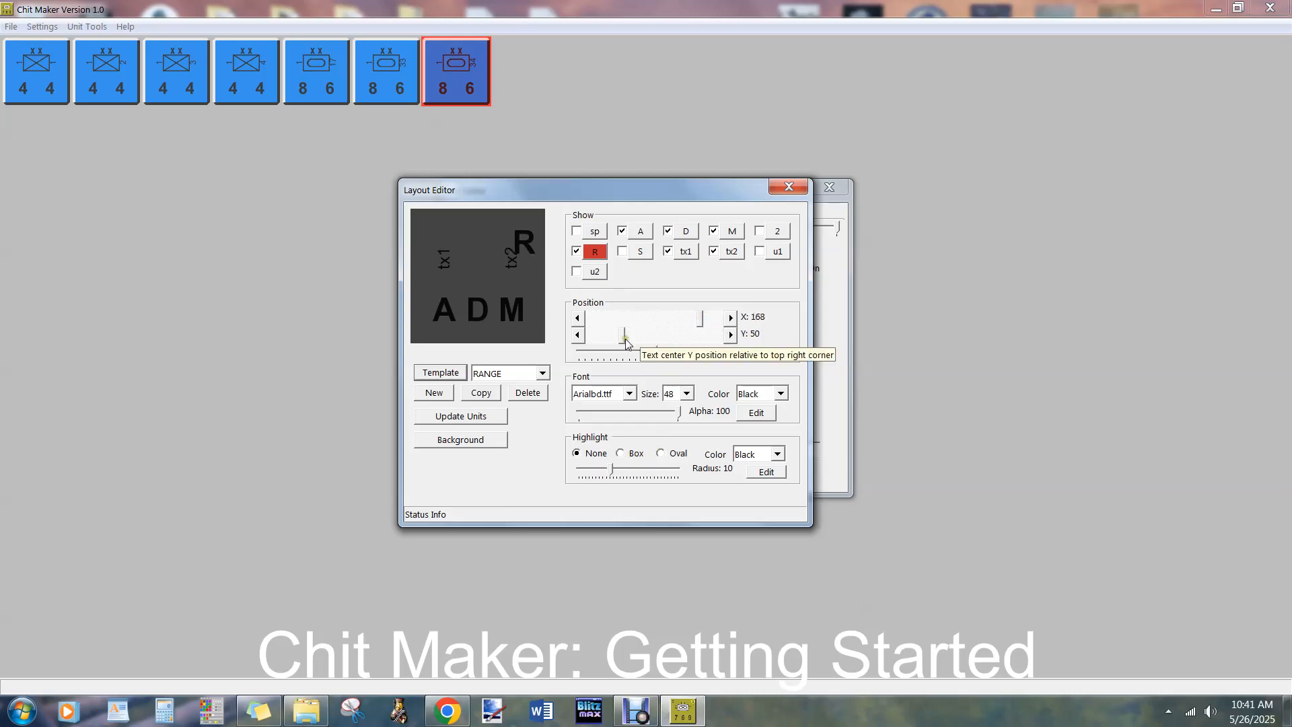
drag(624, 337, 606, 340)
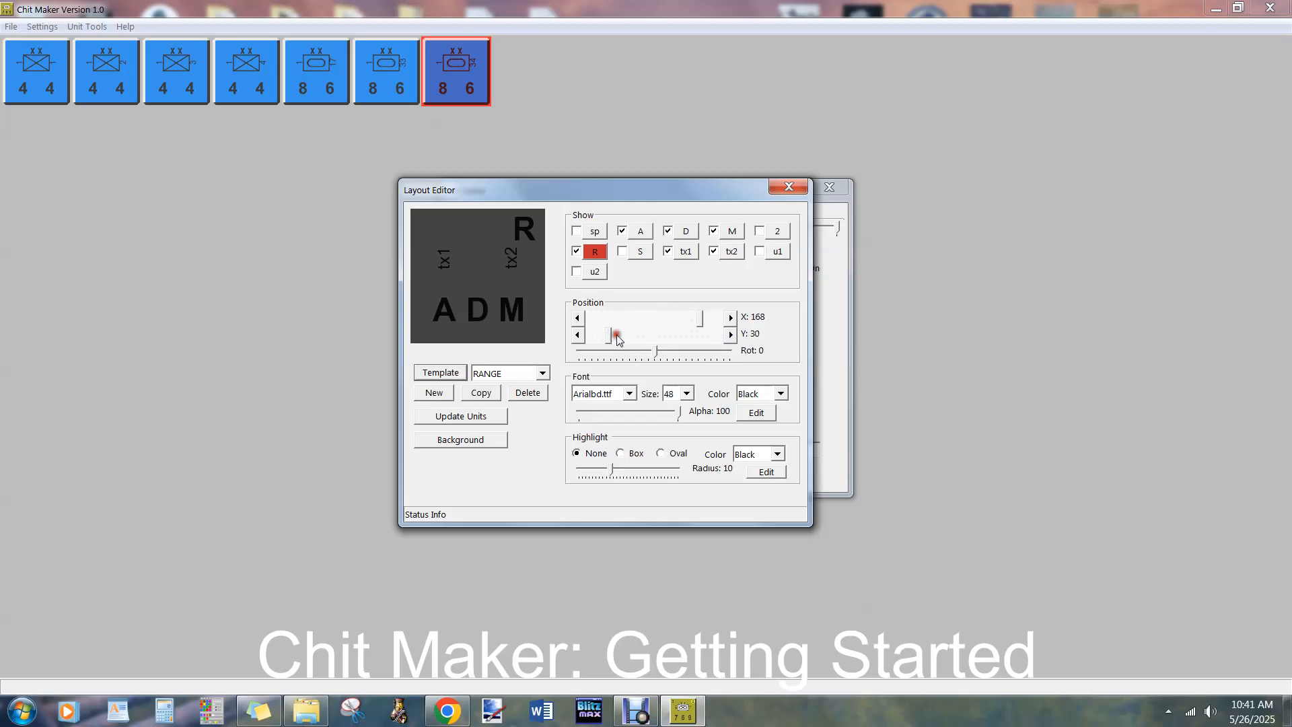
- Set the range factor's font size to 28 and give it an oval highlight with radius 15
click(687, 394)
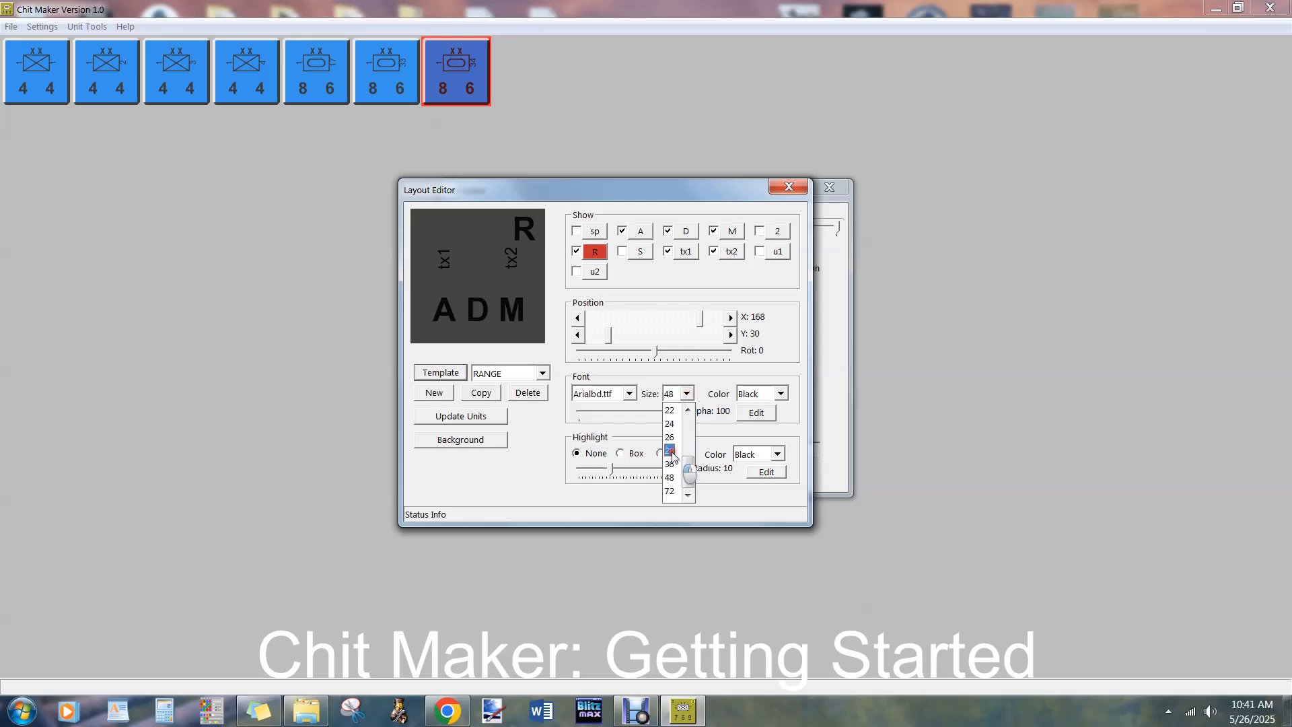
click(669, 450)
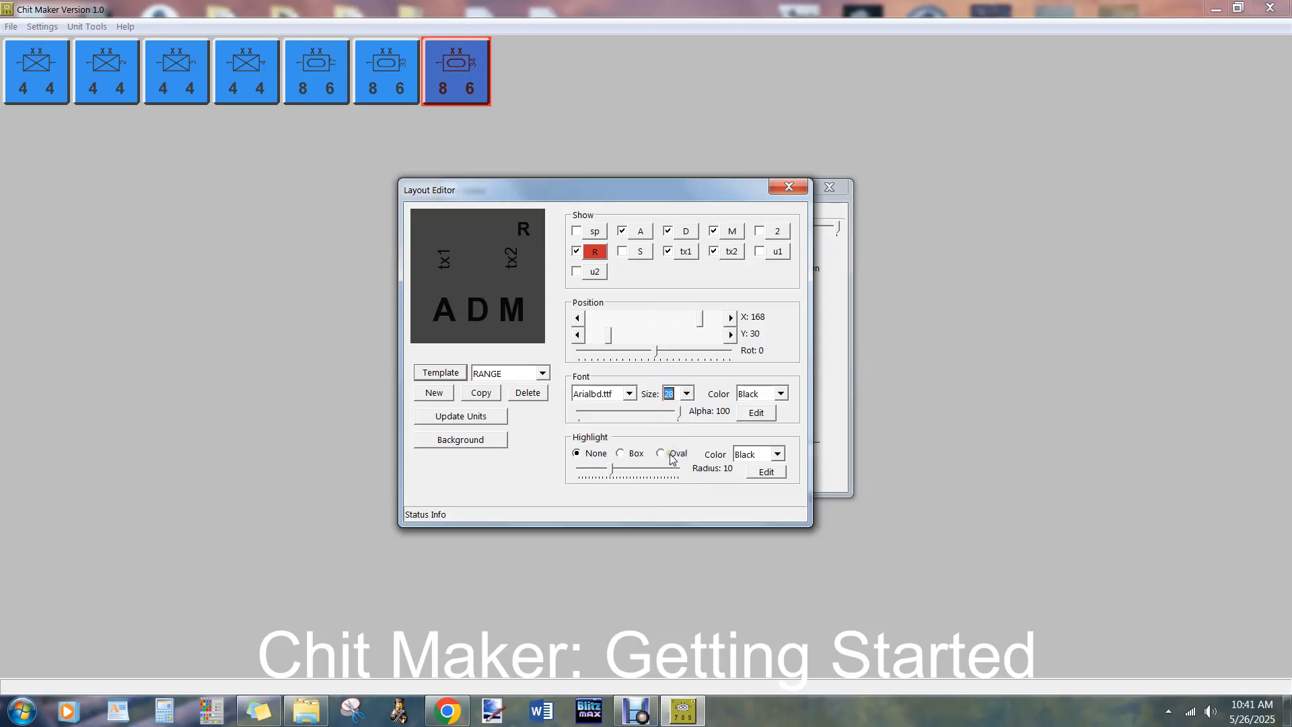
click(676, 453)
drag(613, 471, 628, 474)
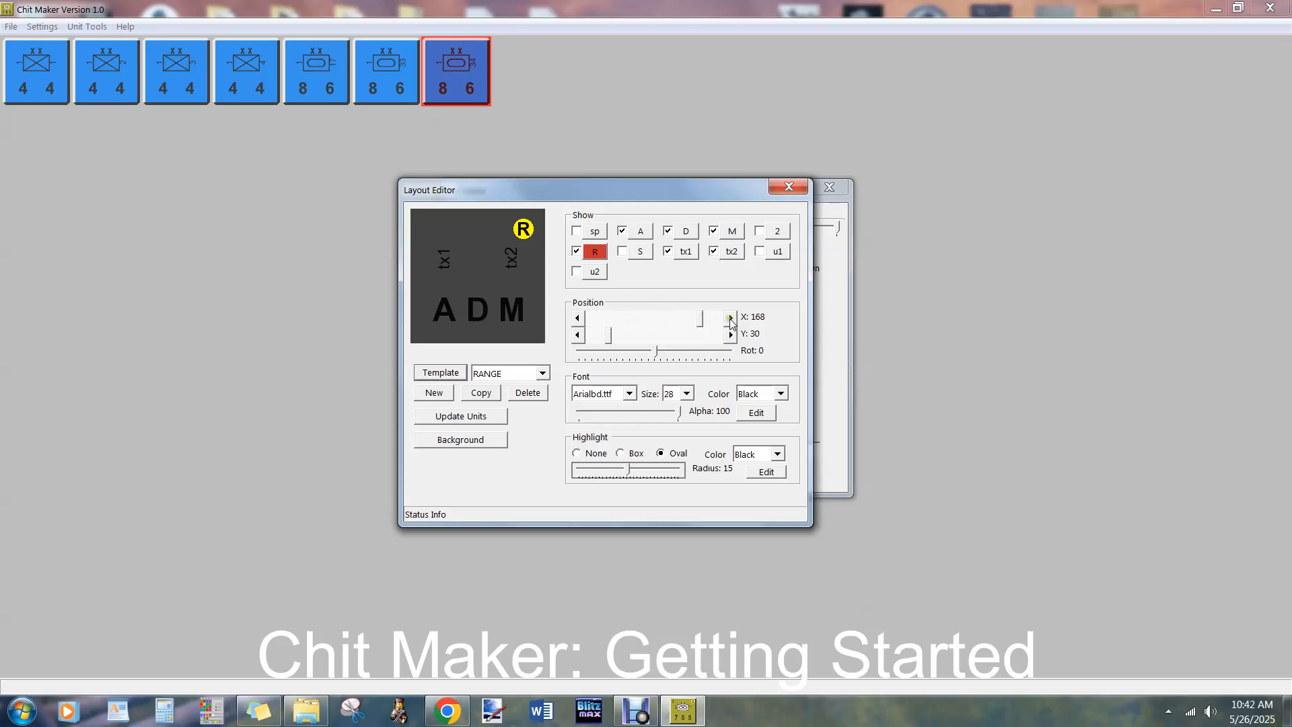
- Nudge the range factor right to X 174 and slightly upward, and close the layout editor
click(731, 318)
click(731, 318)
click(731, 318)
click(731, 318)
click(731, 317)
click(731, 318)
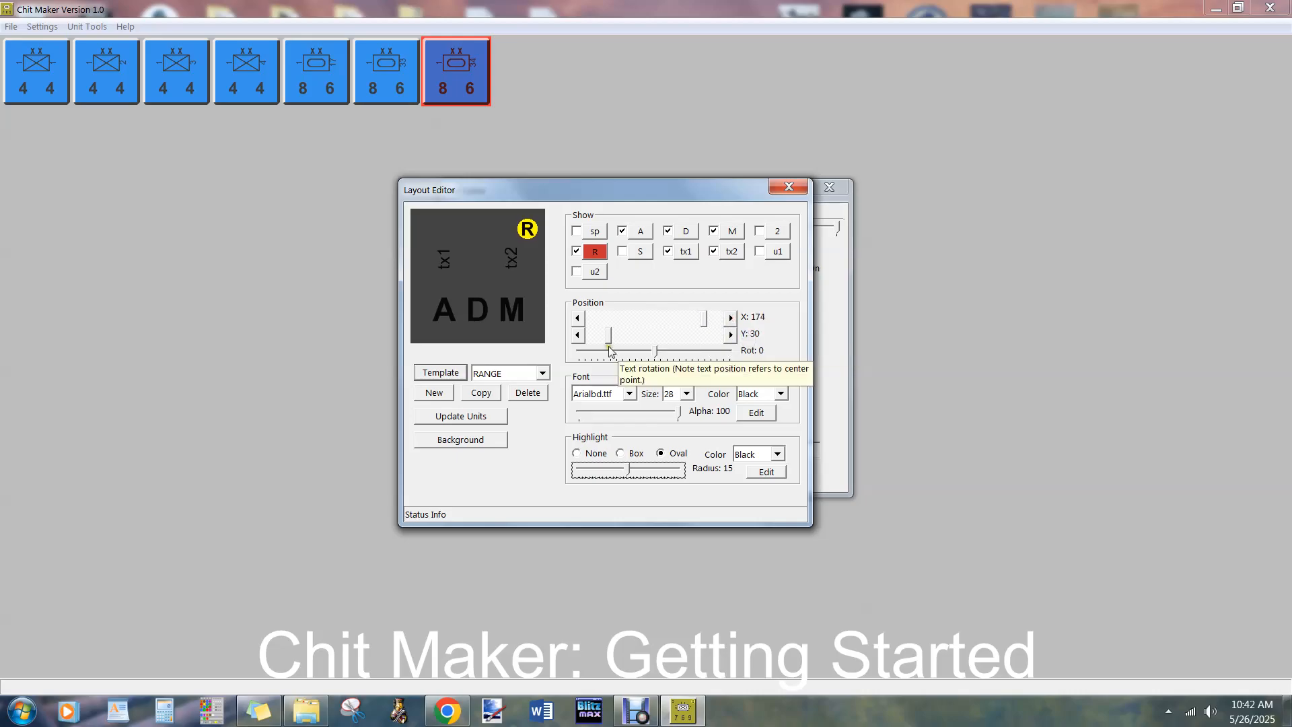
click(576, 335)
click(577, 335)
click(577, 334)
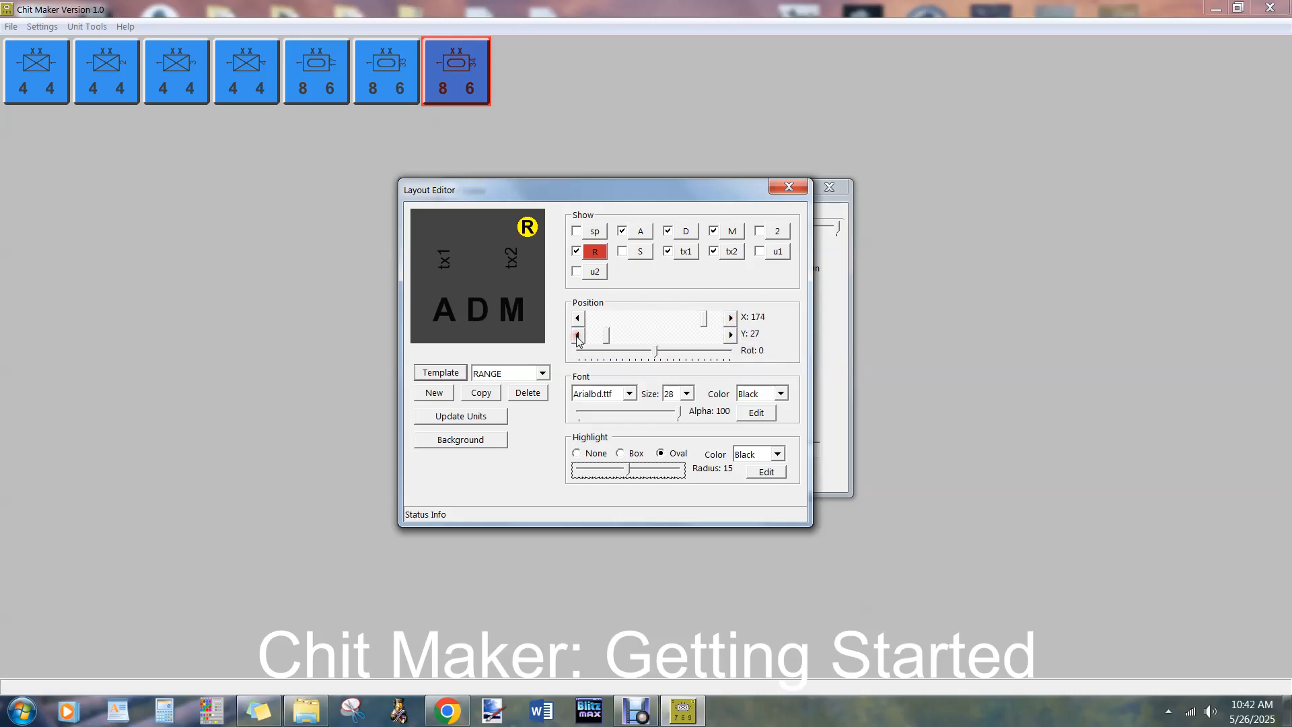
click(577, 334)
click(577, 334)
click(790, 189)
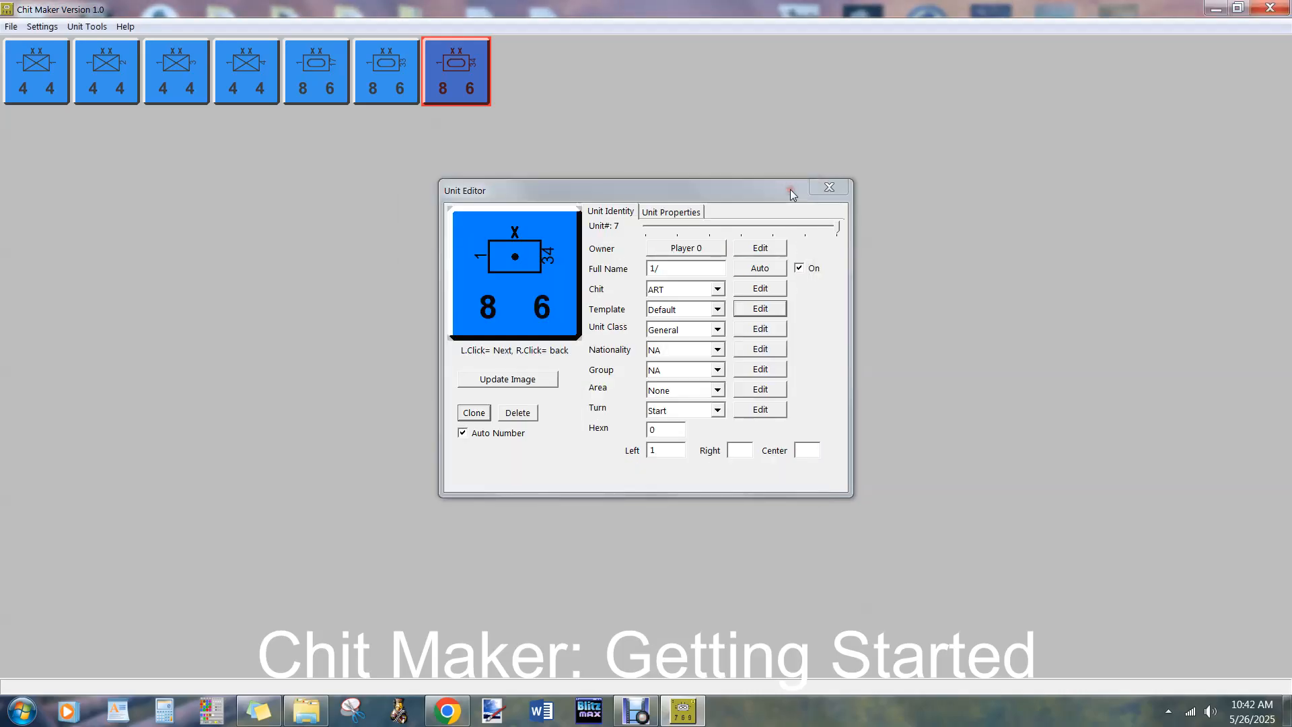
- Apply the RANGE template to the artillery unit, unlink defense from attack, set defense to 3 and Move 1 to 2, and update its image
click(718, 311)
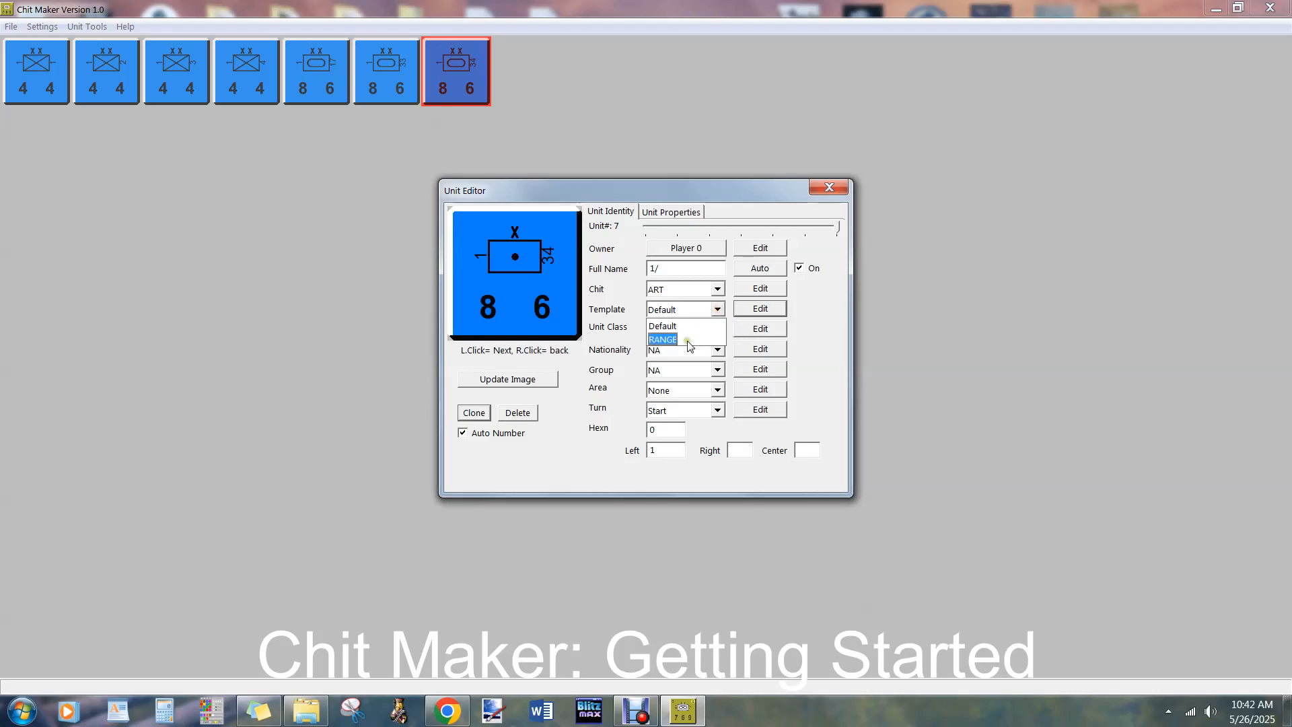
click(666, 340)
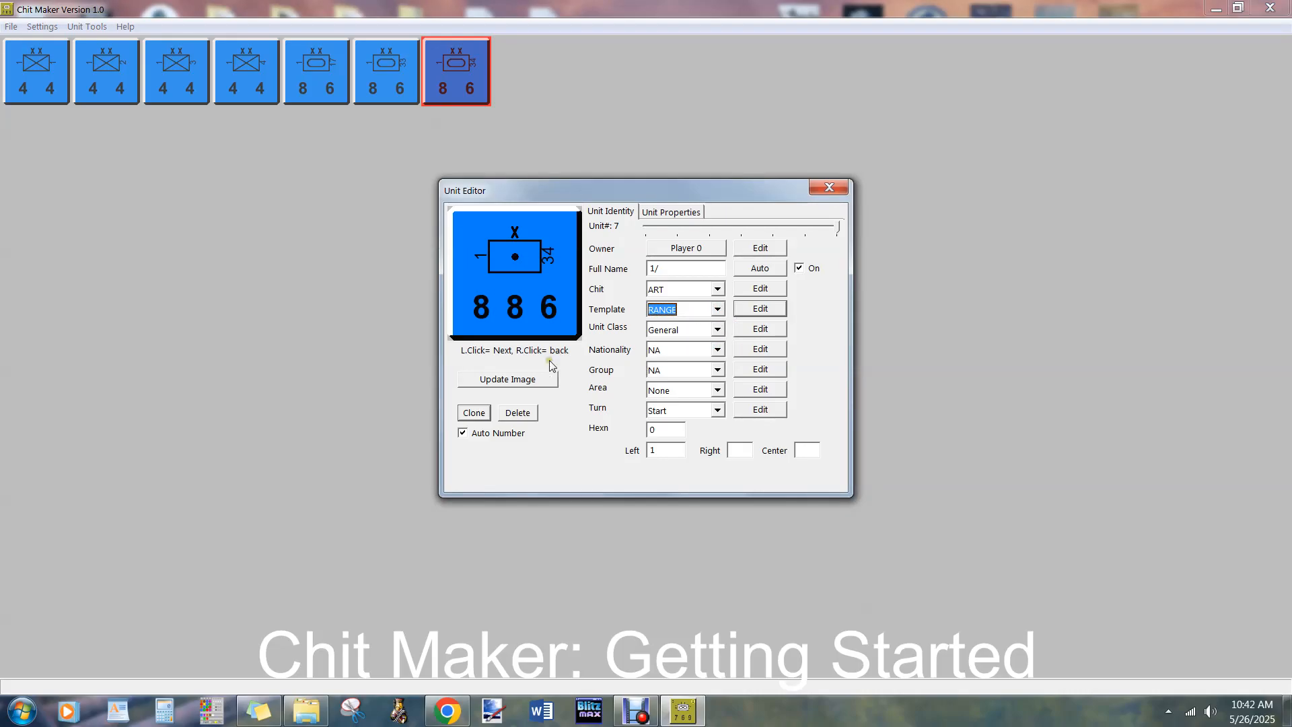
click(658, 213)
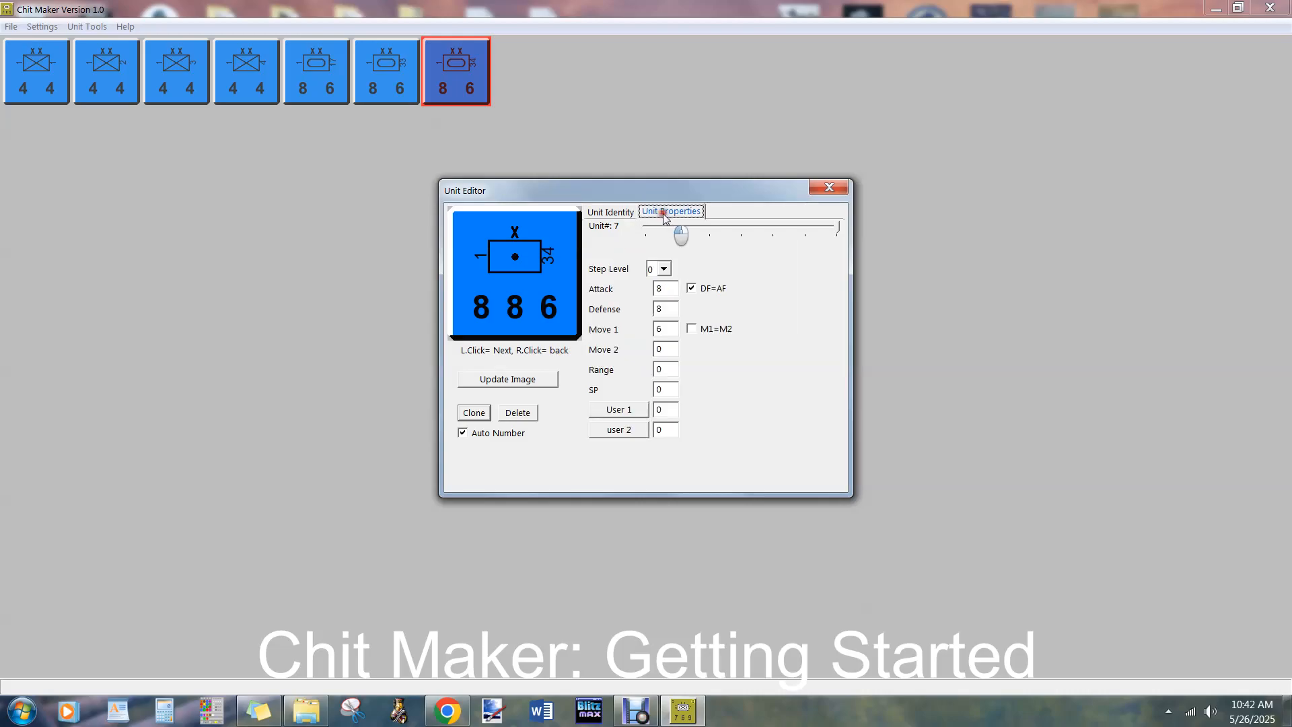
click(692, 288)
text(3)
click(656, 329)
text(2)
click(533, 381)
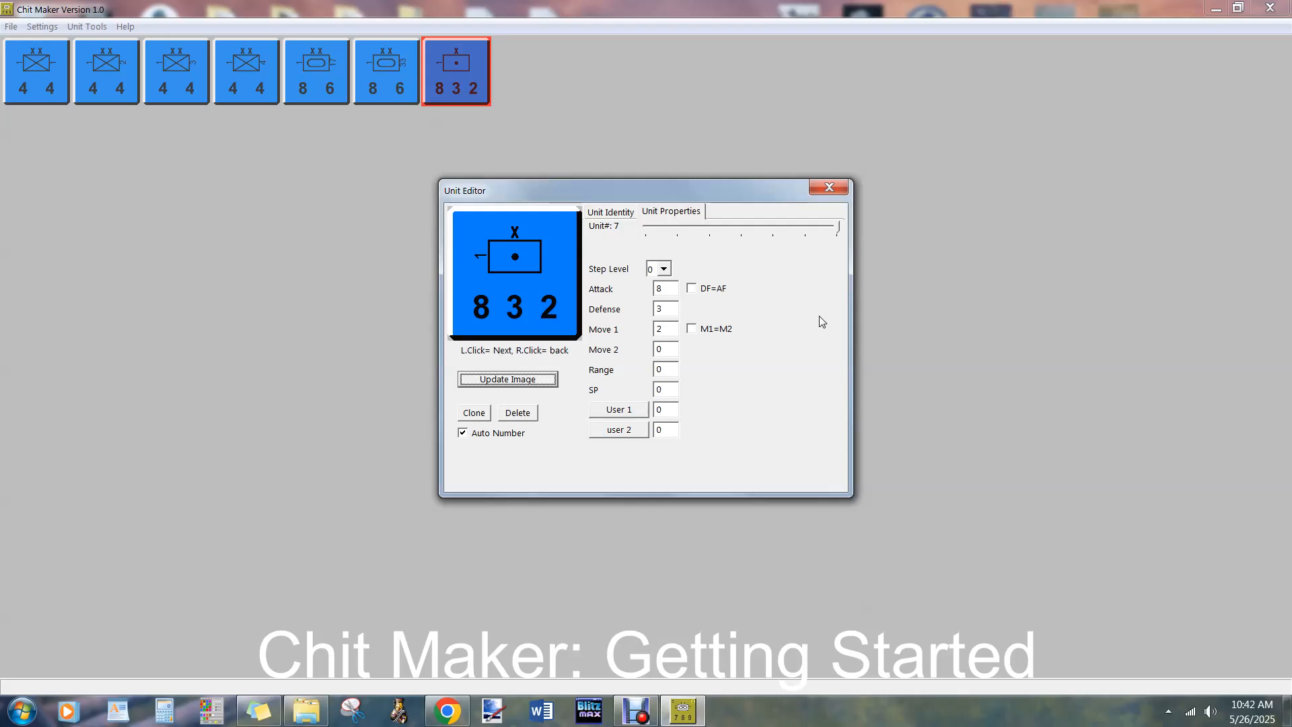
click(609, 212)
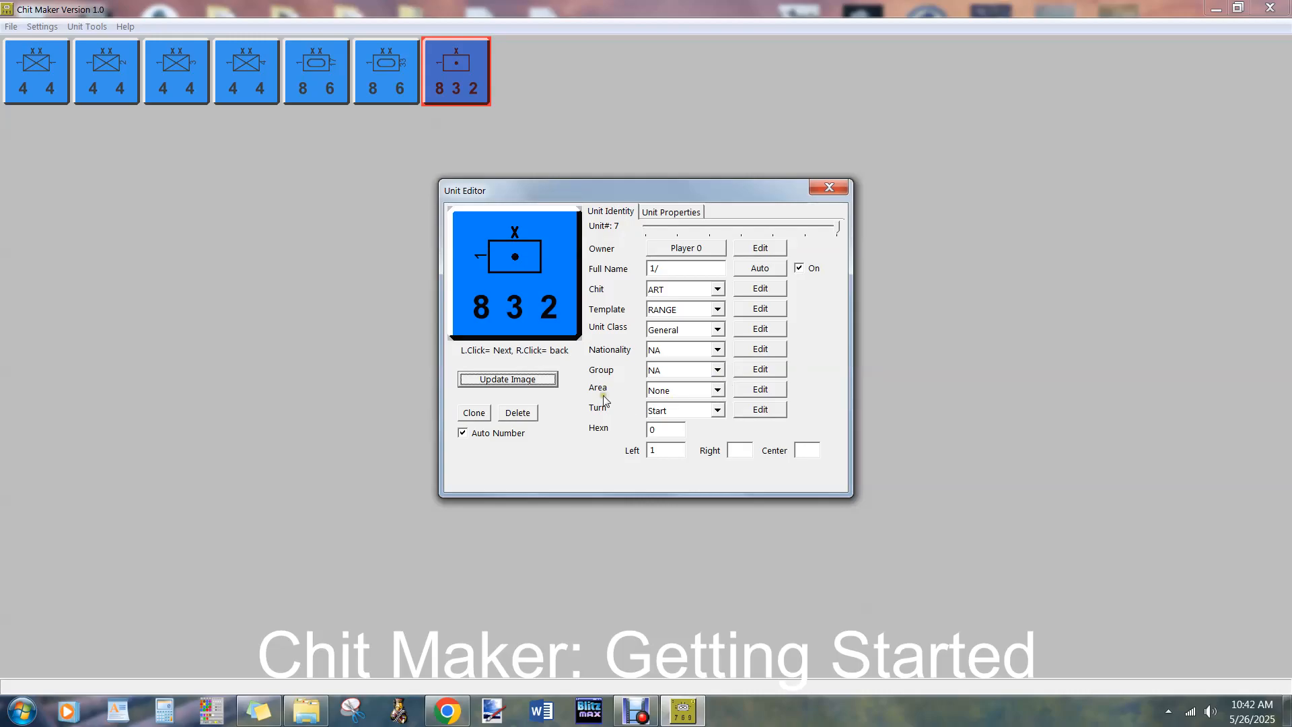
mouse_move(624, 390)
click(717, 409)
click(554, 417)
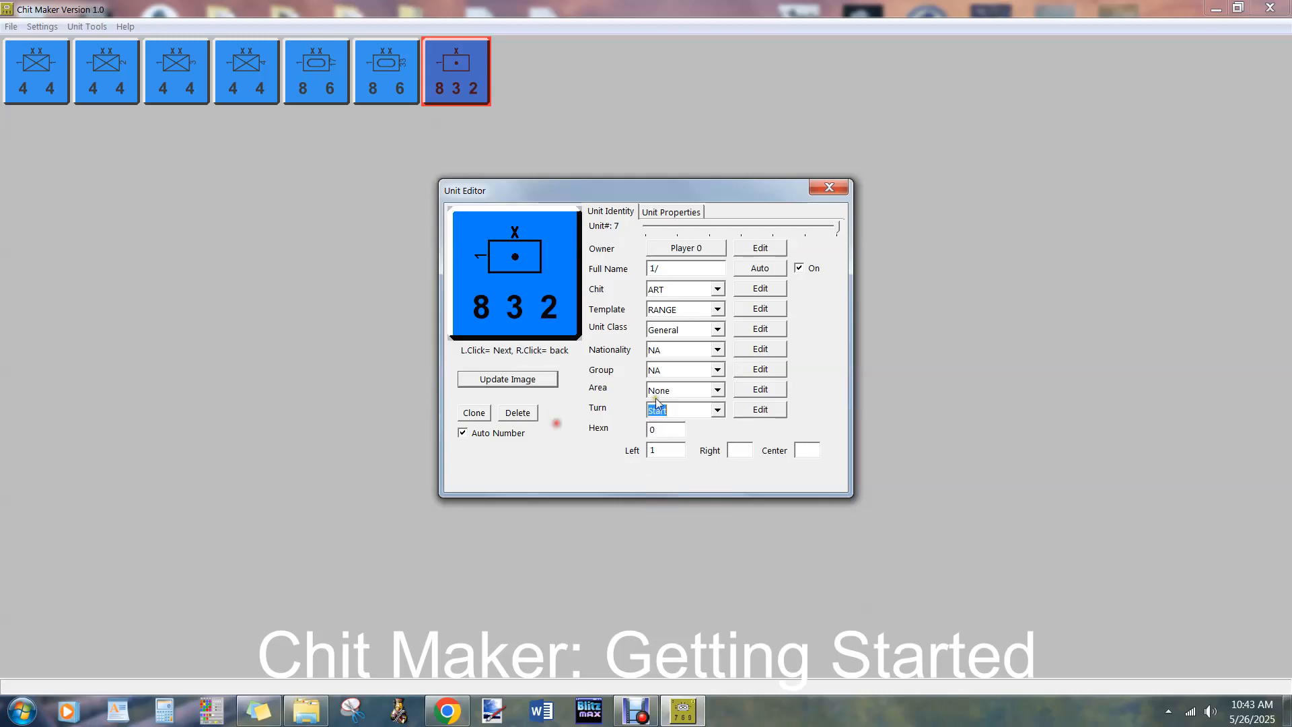